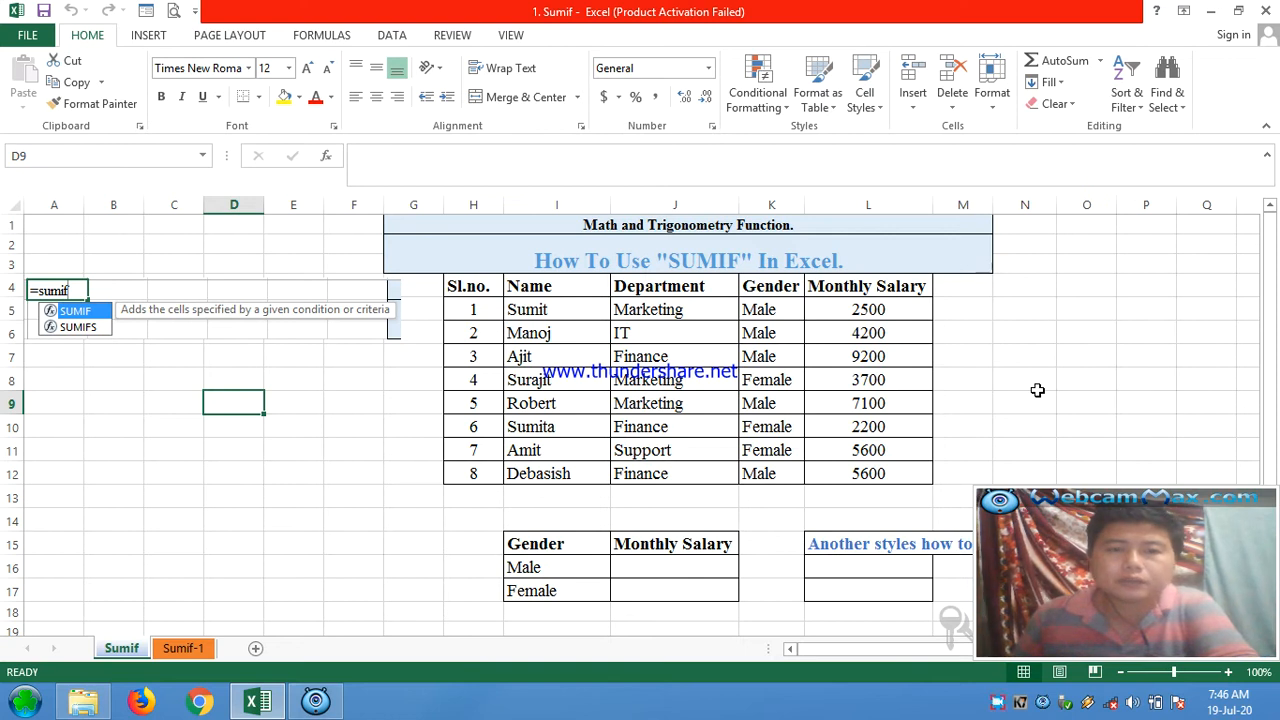
# Review the sheet titles, the employee table's column headings from Sl.no. to Monthly Salary, and the entries in the Name column.
pyautogui.click(628, 225)
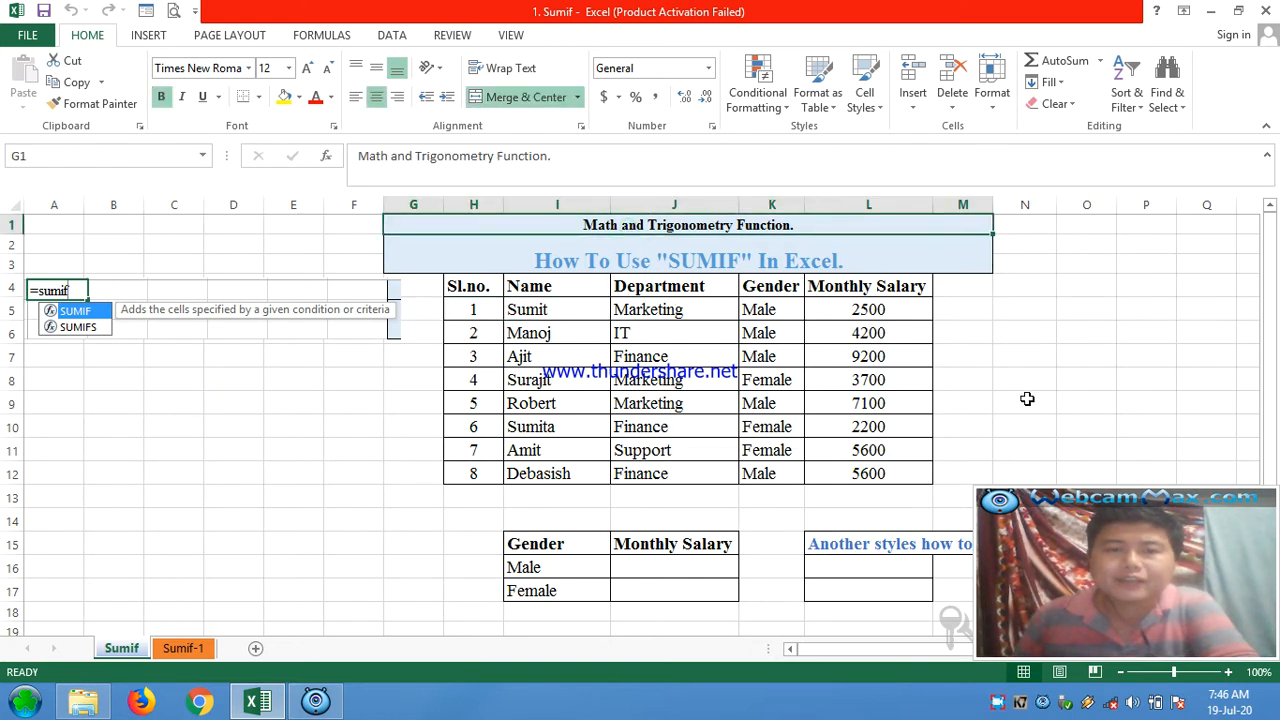
pyautogui.click(613, 257)
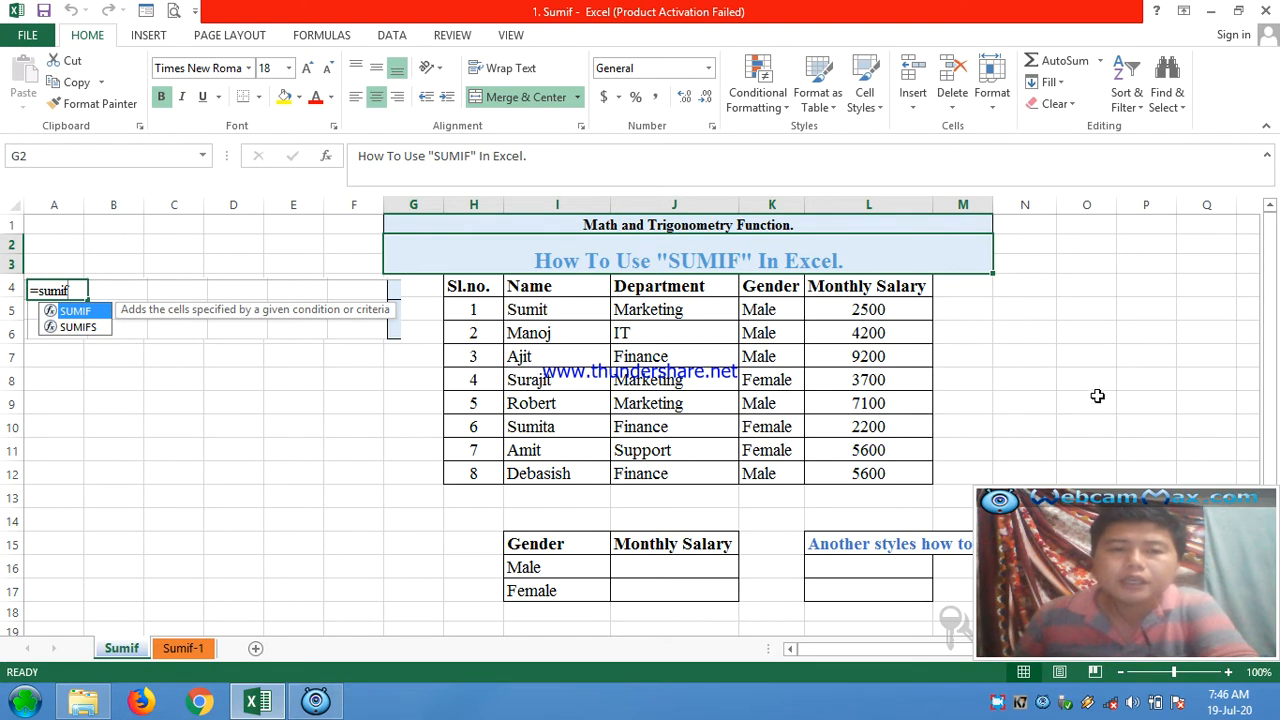
pyautogui.click(467, 289)
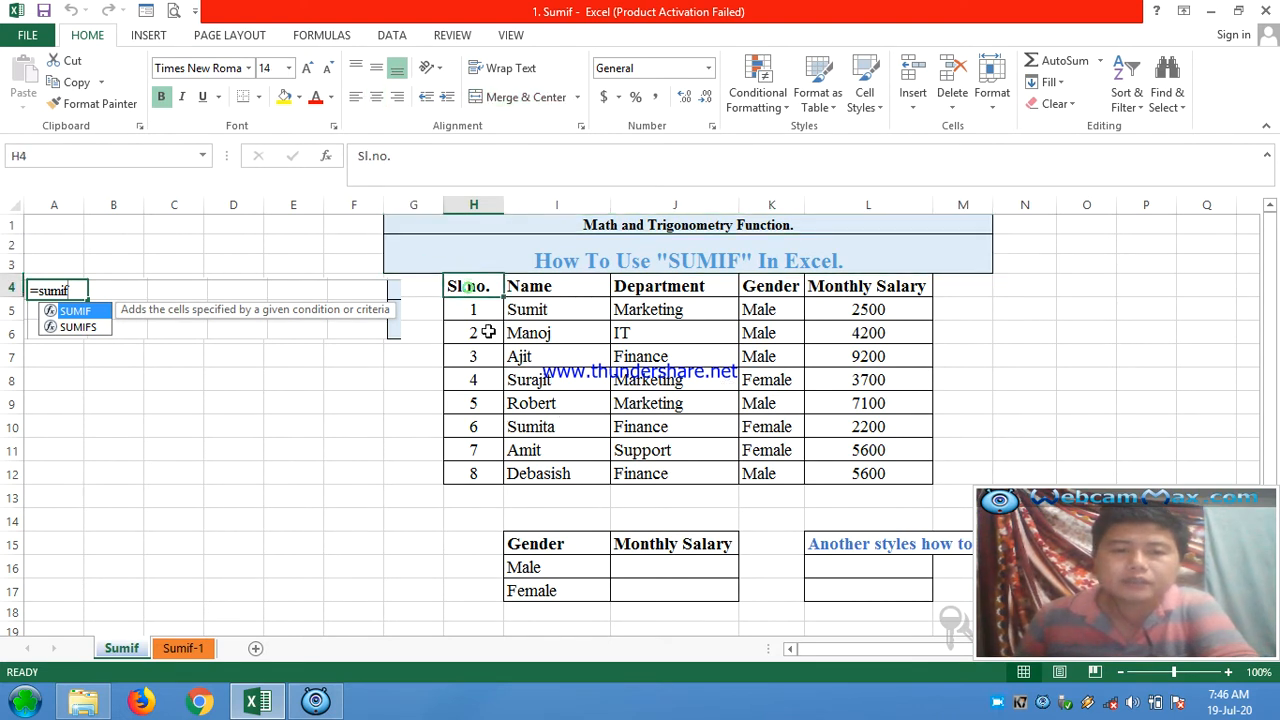
pyautogui.click(544, 287)
pyautogui.click(670, 286)
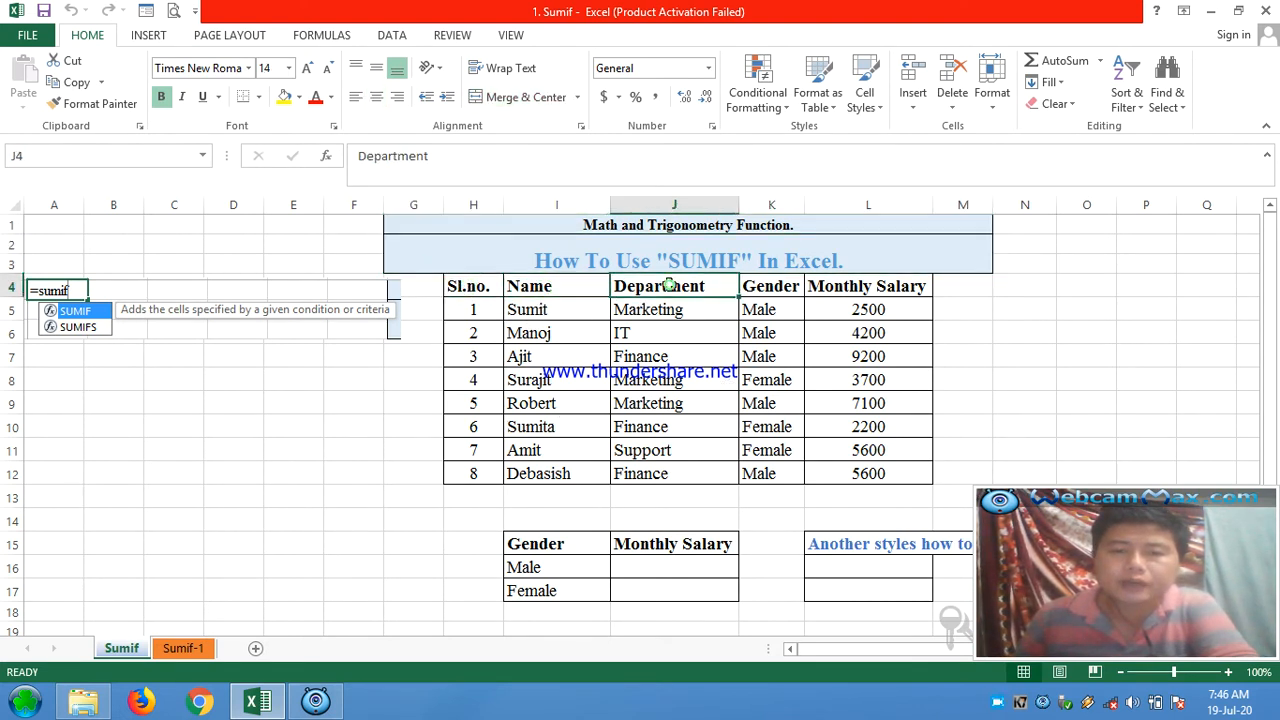
pyautogui.click(768, 287)
pyautogui.click(846, 290)
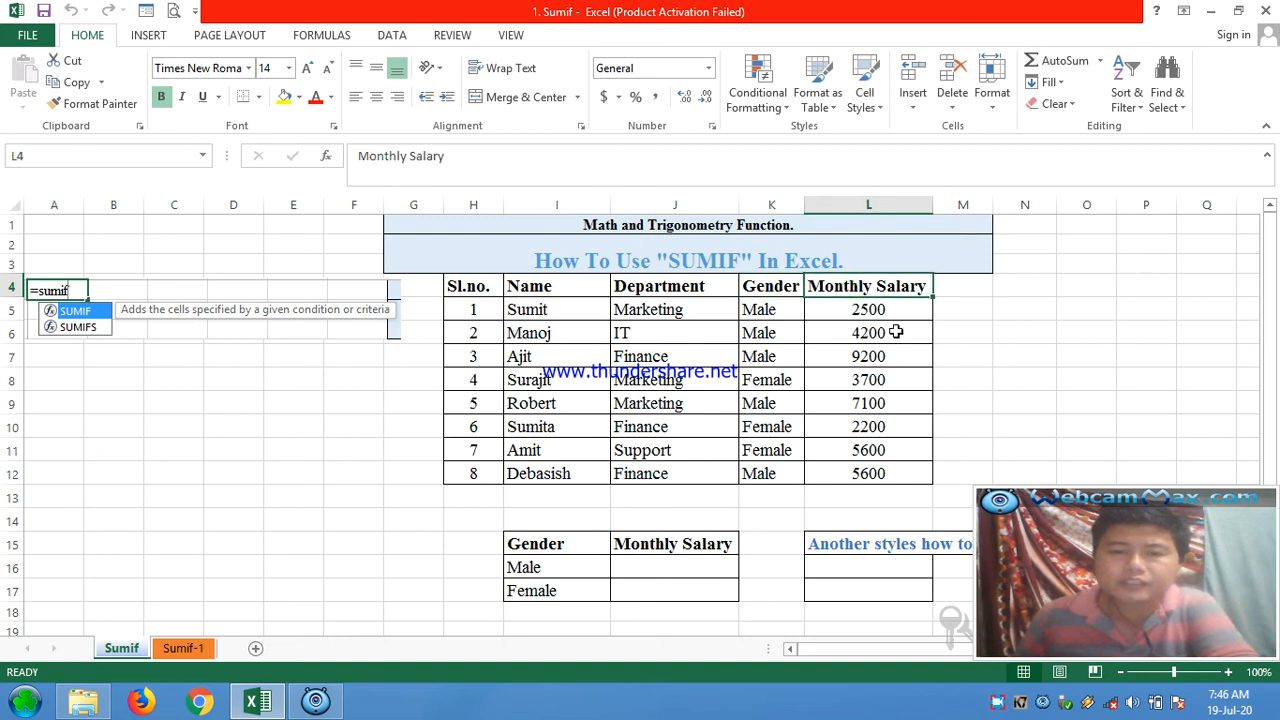
pyautogui.click(455, 287)
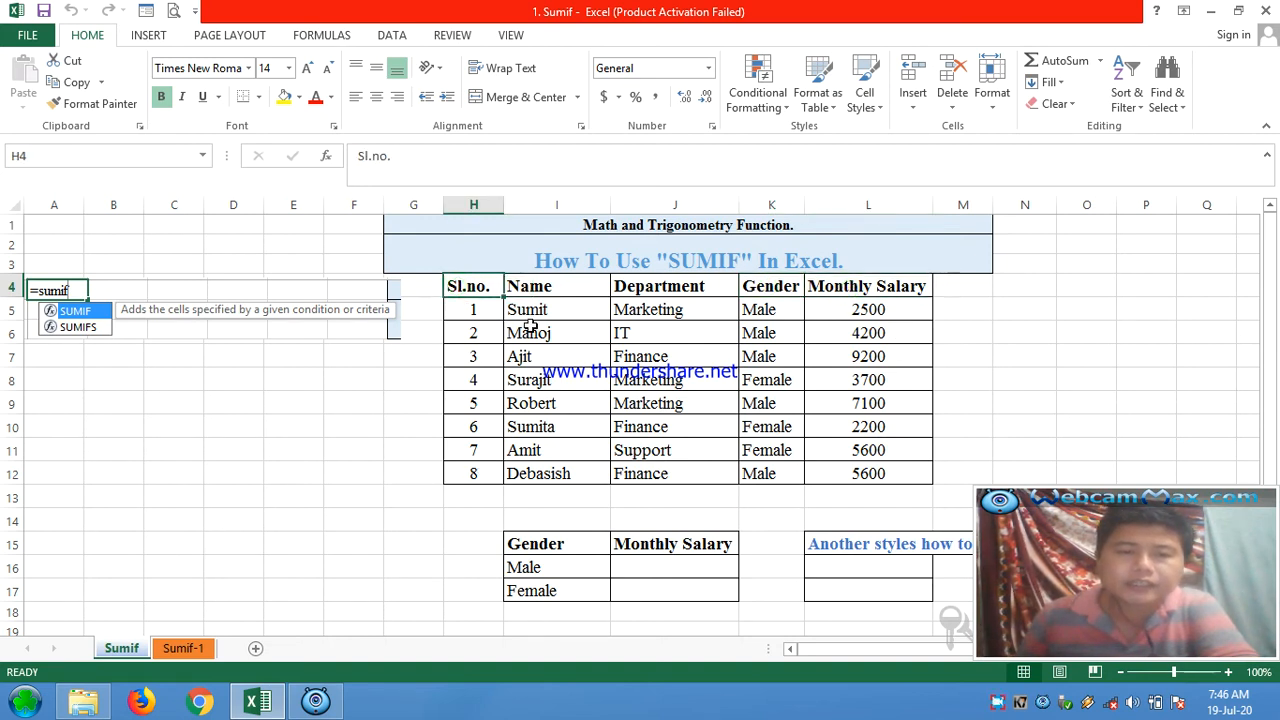
pyautogui.click(531, 287)
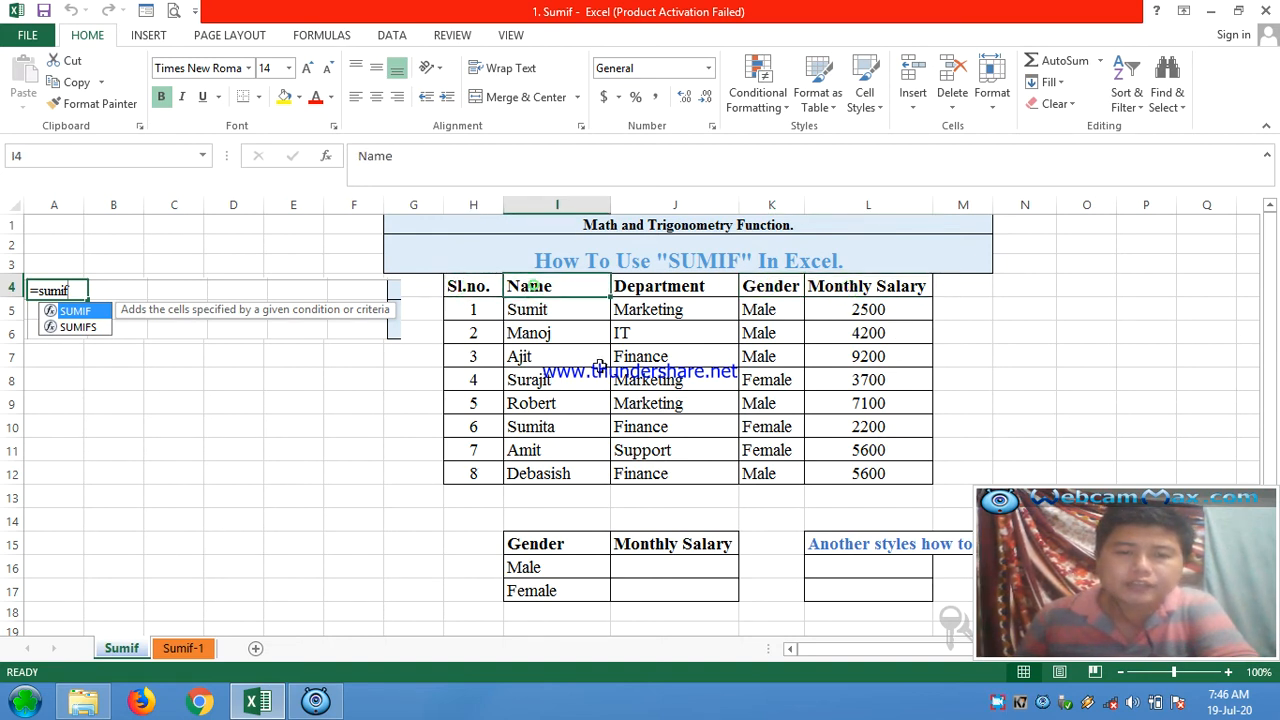
pyautogui.click(550, 358)
pyautogui.click(547, 381)
pyautogui.click(543, 405)
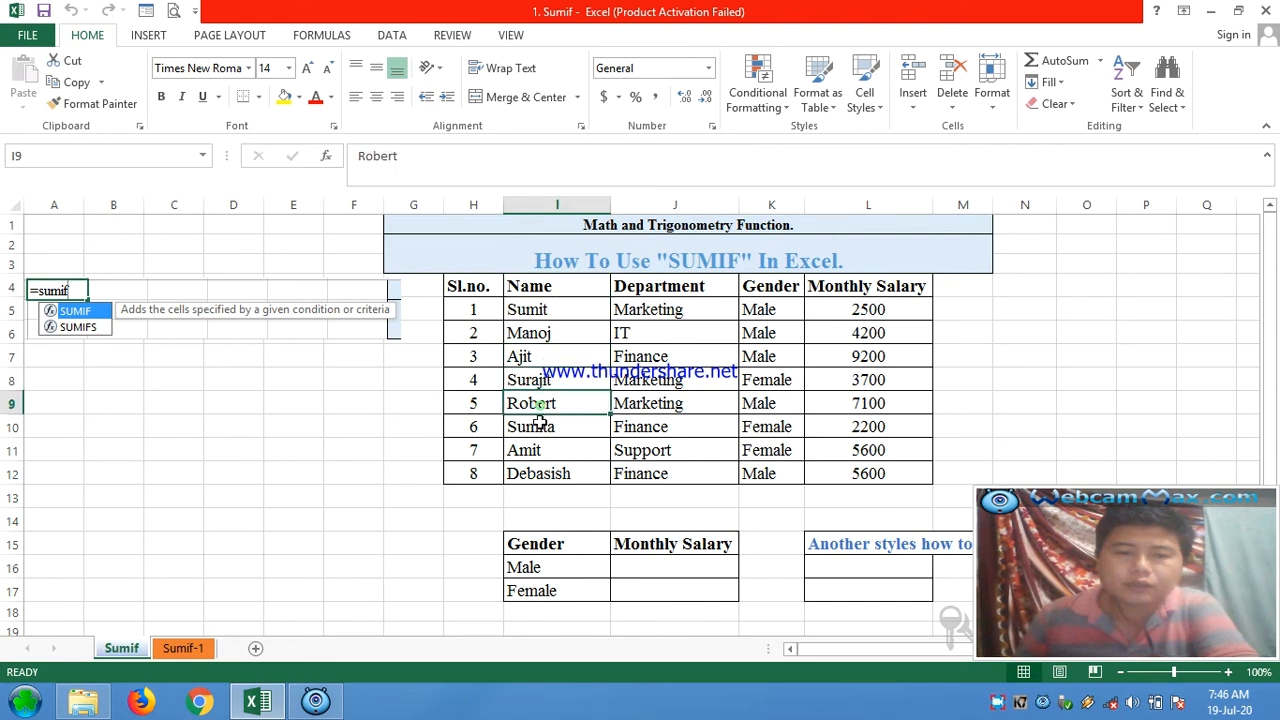
pyautogui.click(540, 427)
pyautogui.click(533, 452)
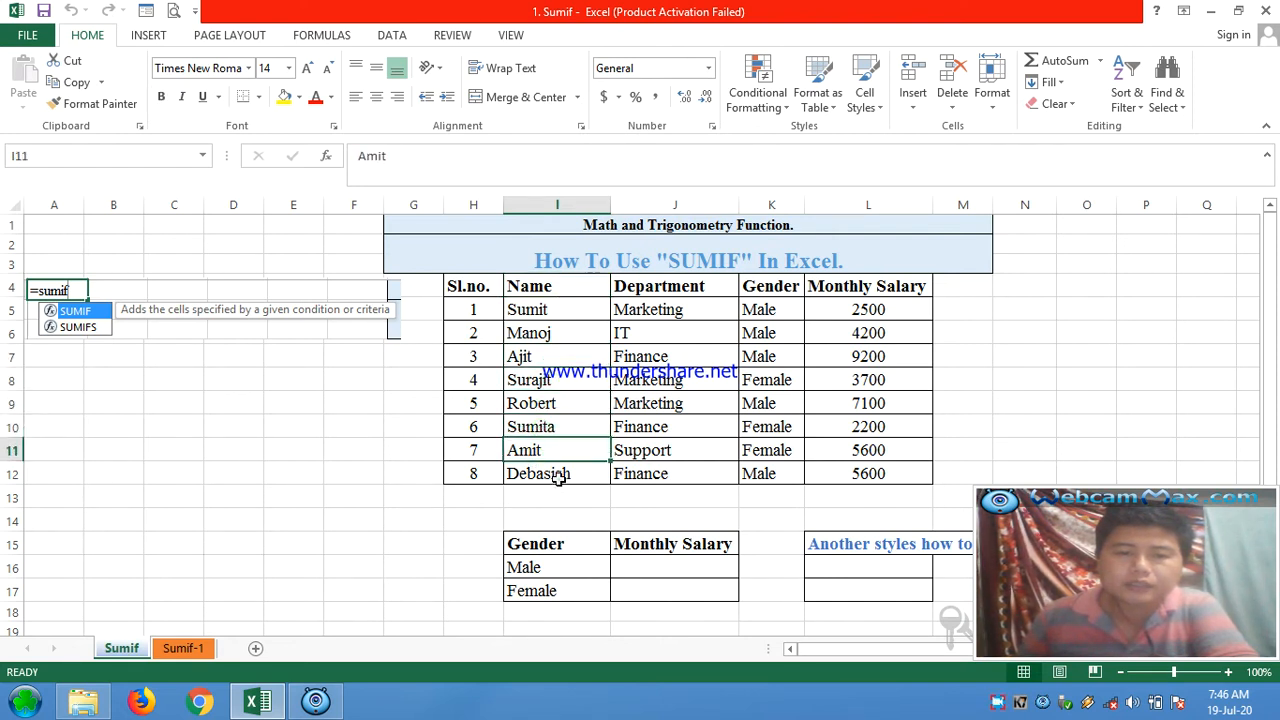
pyautogui.click(557, 475)
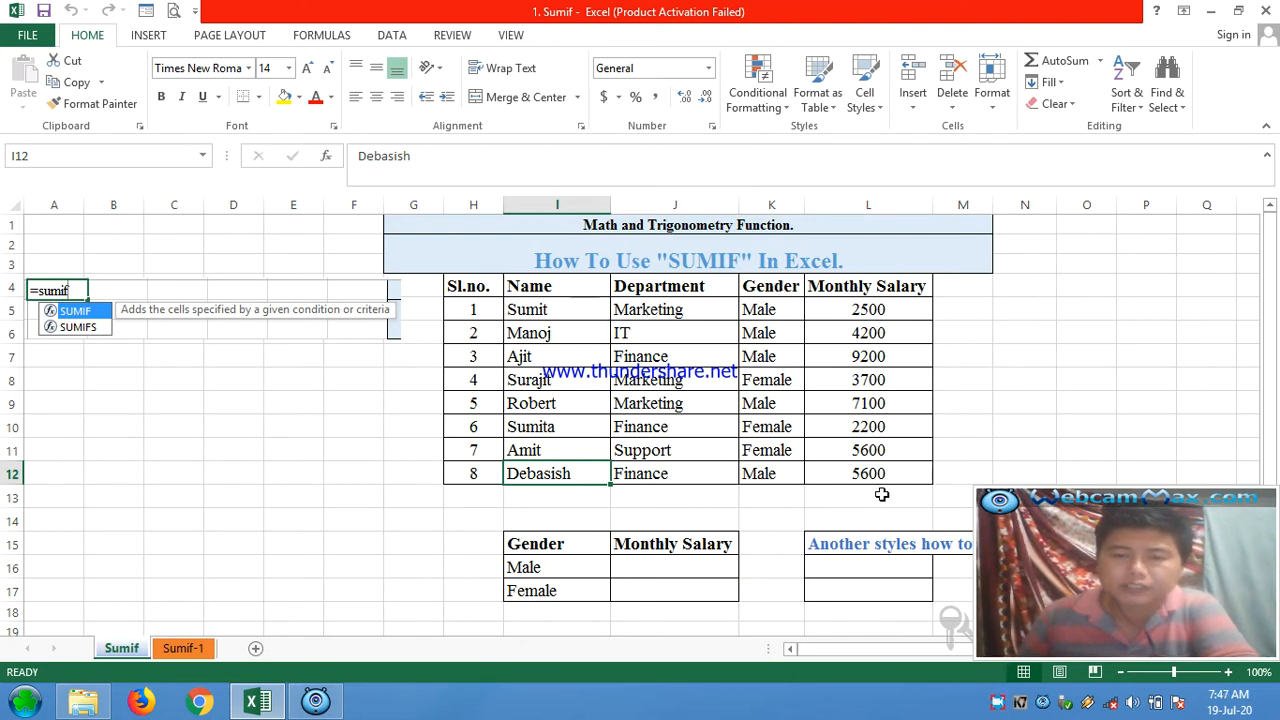
# Examine the Gender column's Male and Female entries and the summary table that needs a monthly salary total for each gender.
pyautogui.click(714, 258)
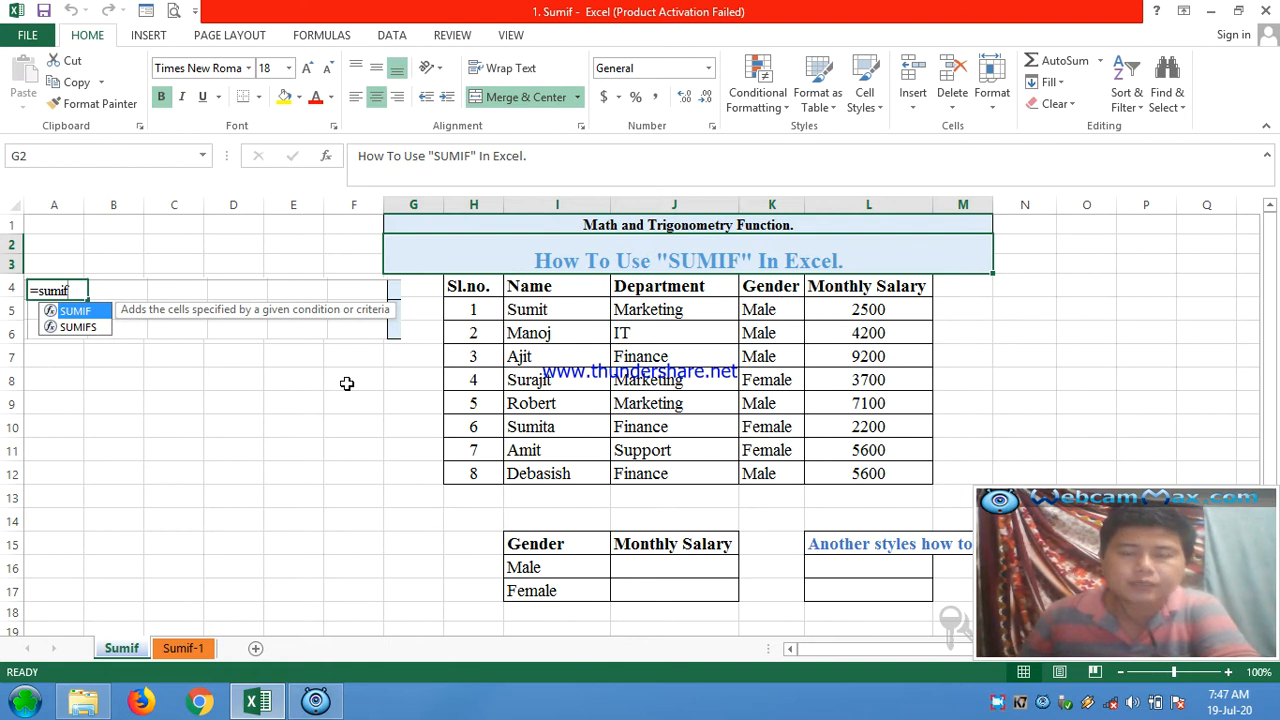
pyautogui.click(756, 288)
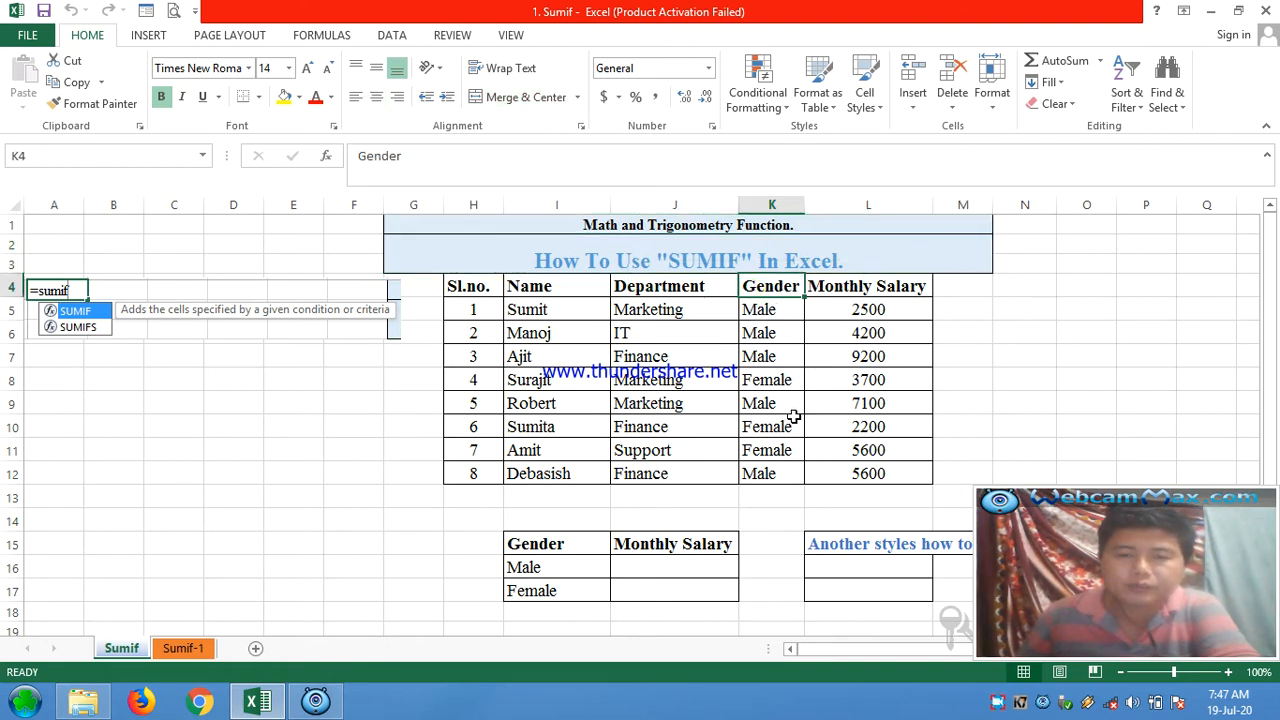
pyautogui.click(770, 333)
pyautogui.click(782, 381)
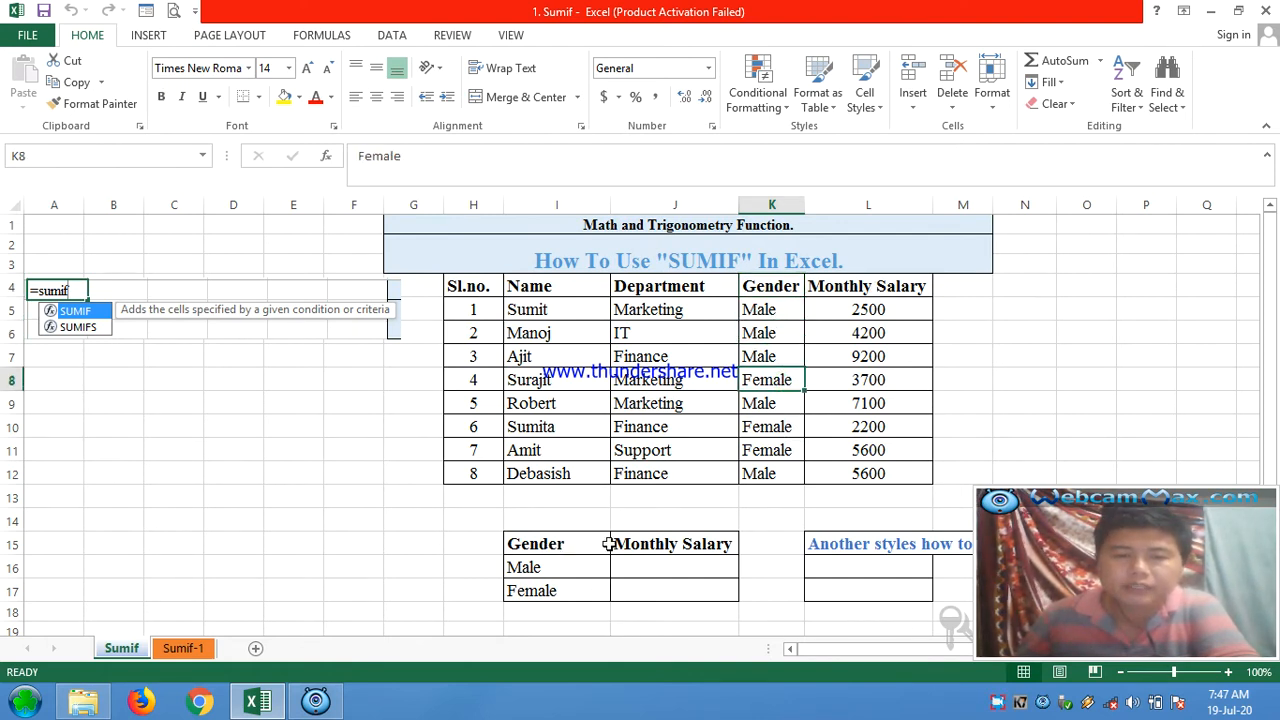
pyautogui.click(545, 550)
pyautogui.click(688, 550)
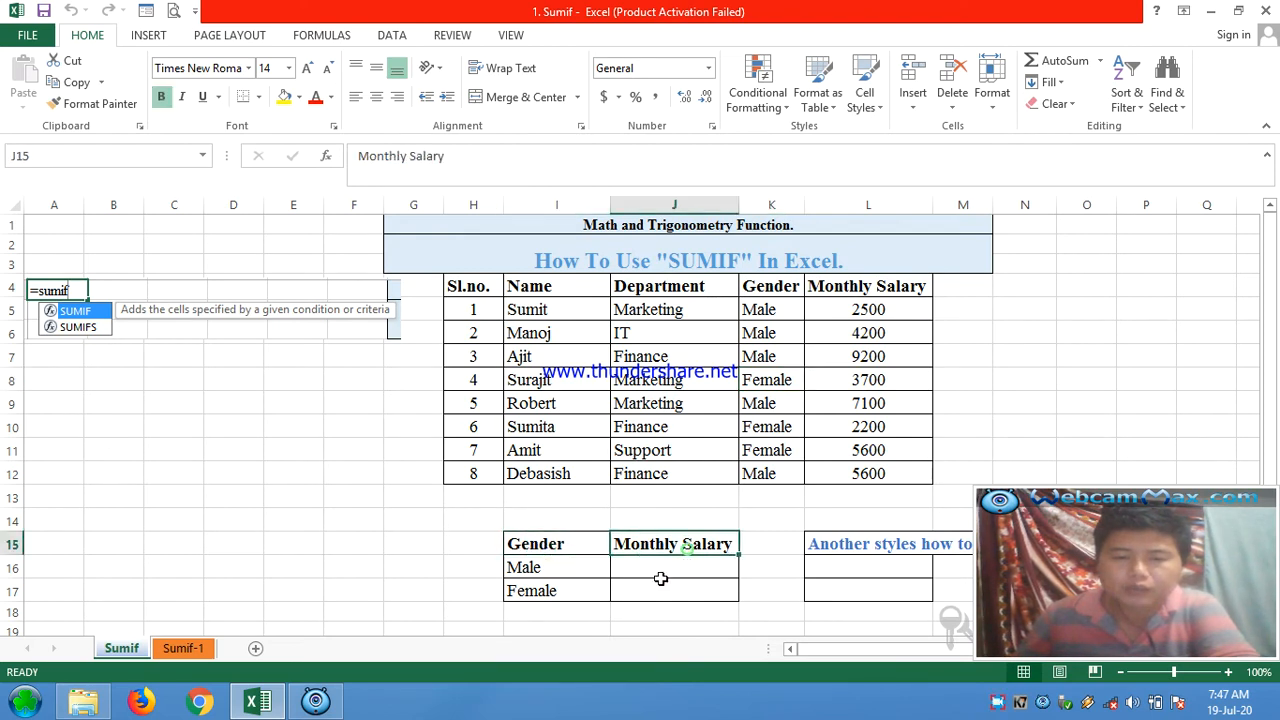
pyautogui.click(547, 570)
pyautogui.click(660, 571)
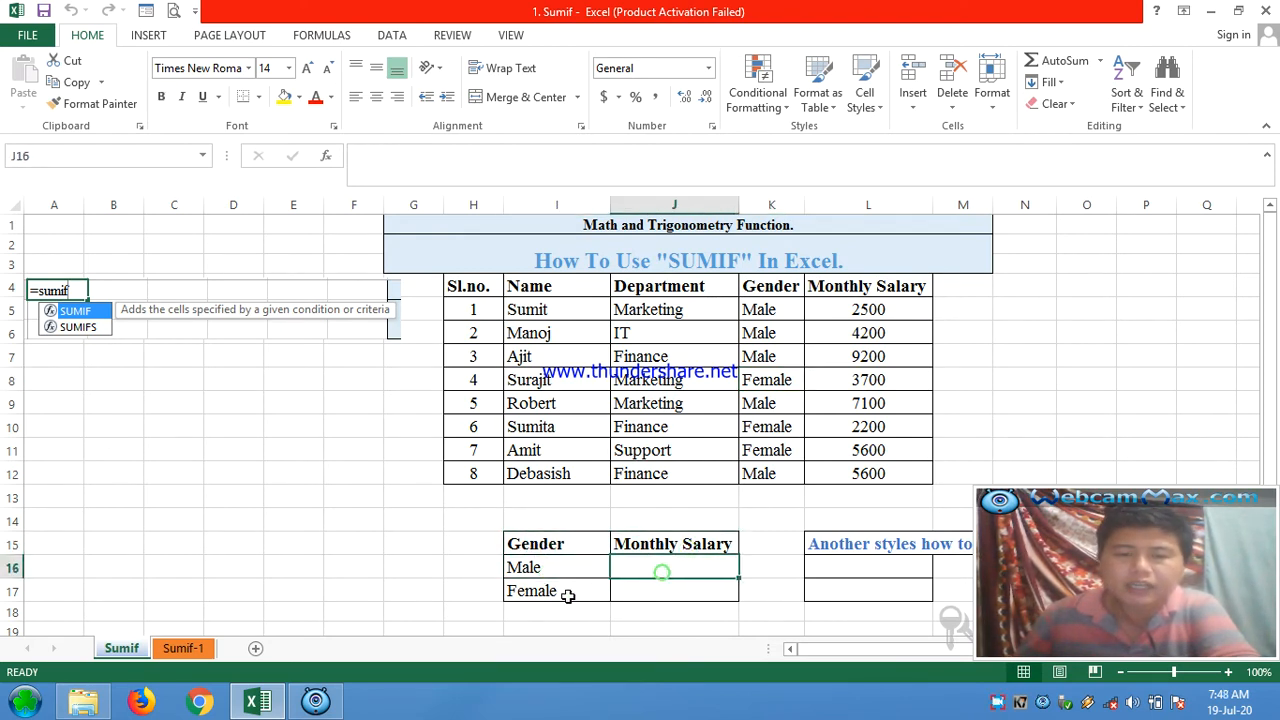
pyautogui.click(555, 592)
pyautogui.click(662, 598)
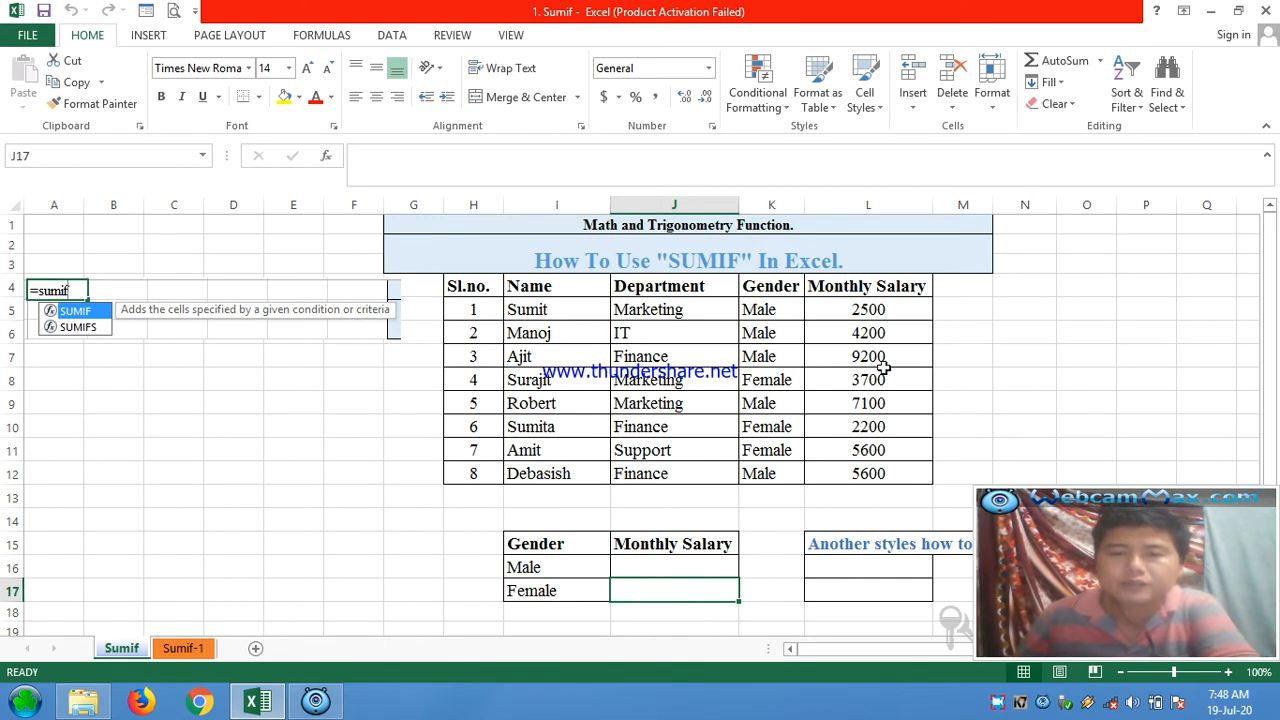
# Total the male employees' monthly salaries in cell J16 with the formula =SUMIF(K5:K12,I16,L5:L12).
pyautogui.click(660, 571)
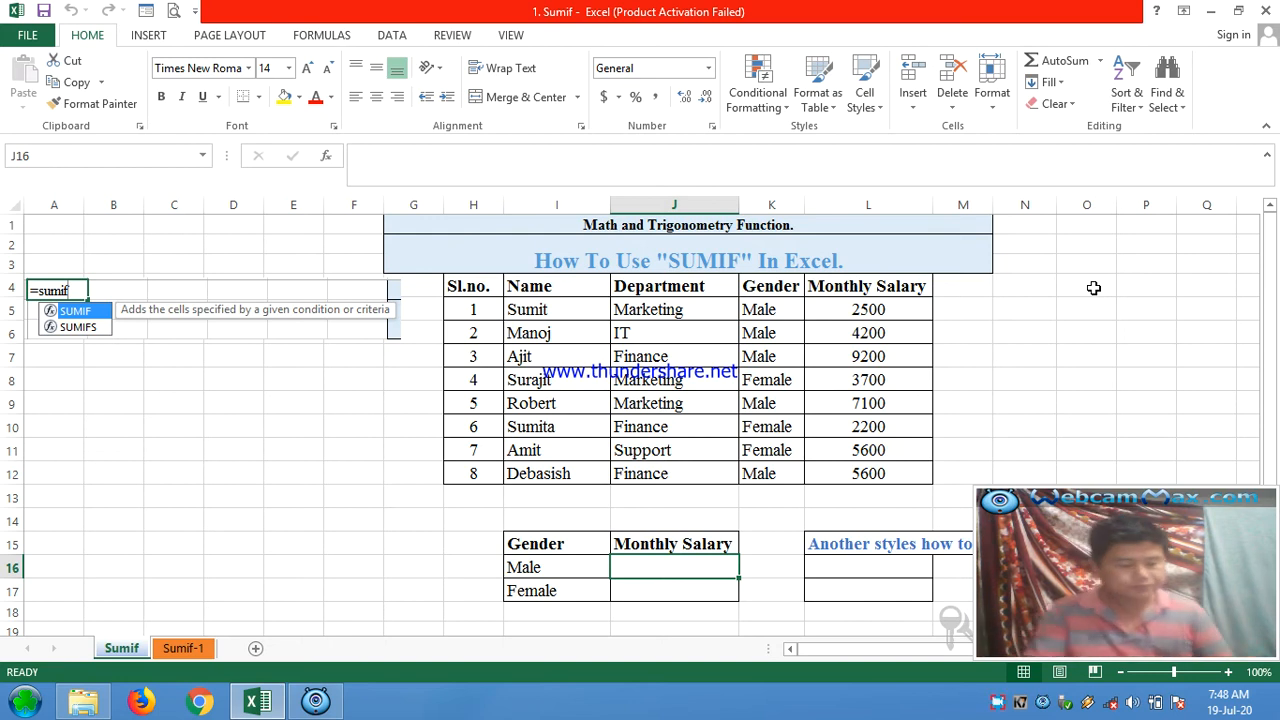
pyautogui.write('=')
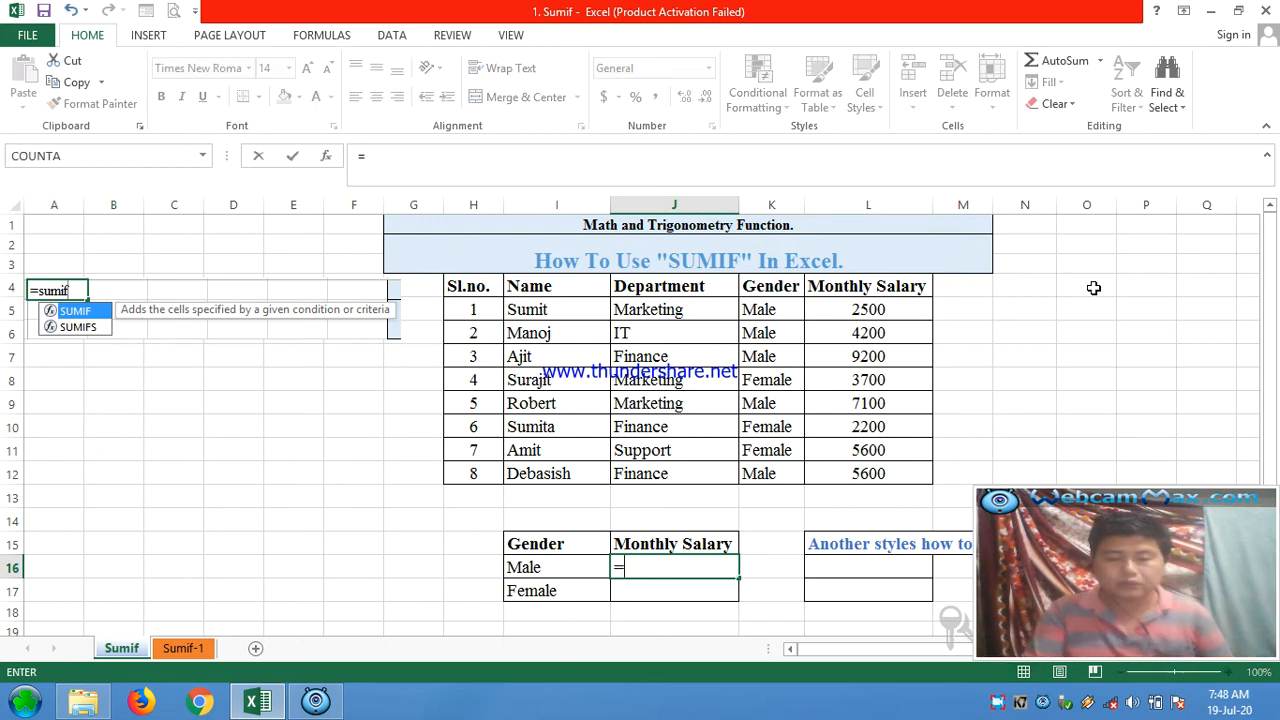
pyautogui.write('sumif')
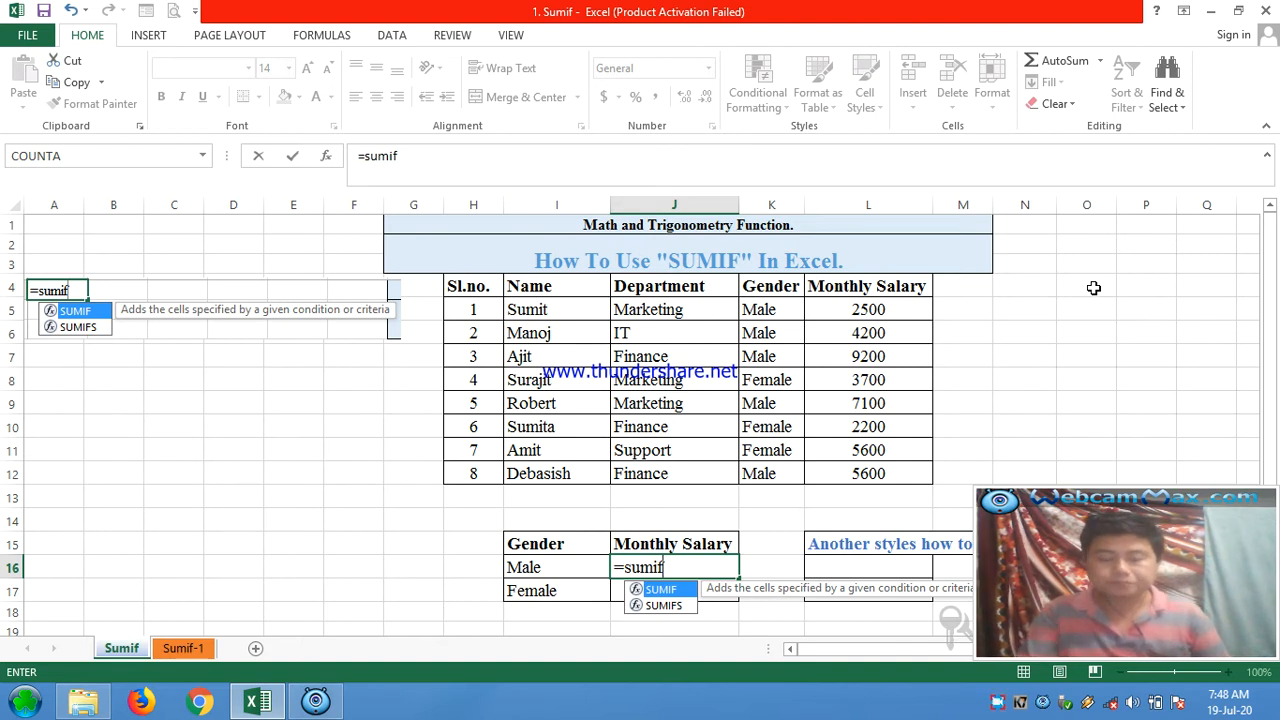
pyautogui.write('(')
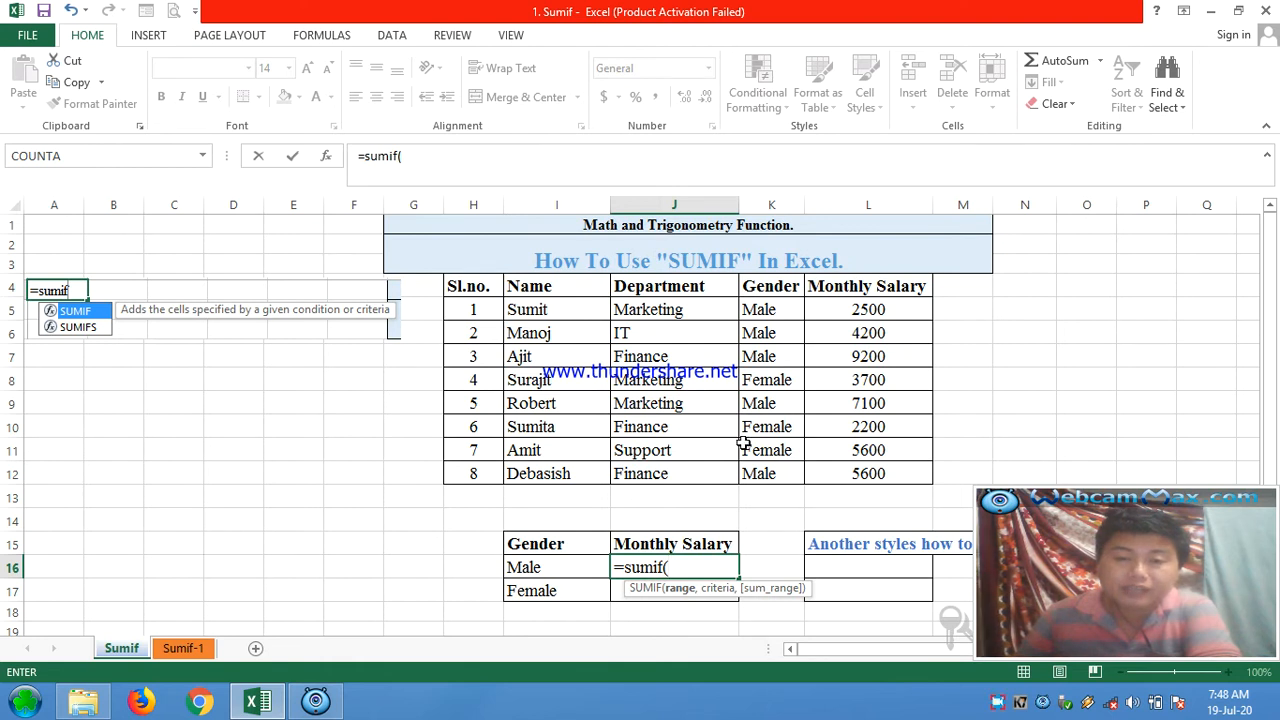
pyautogui.moveTo(765, 311); pyautogui.dragTo(767, 476)
pyautogui.write(',')
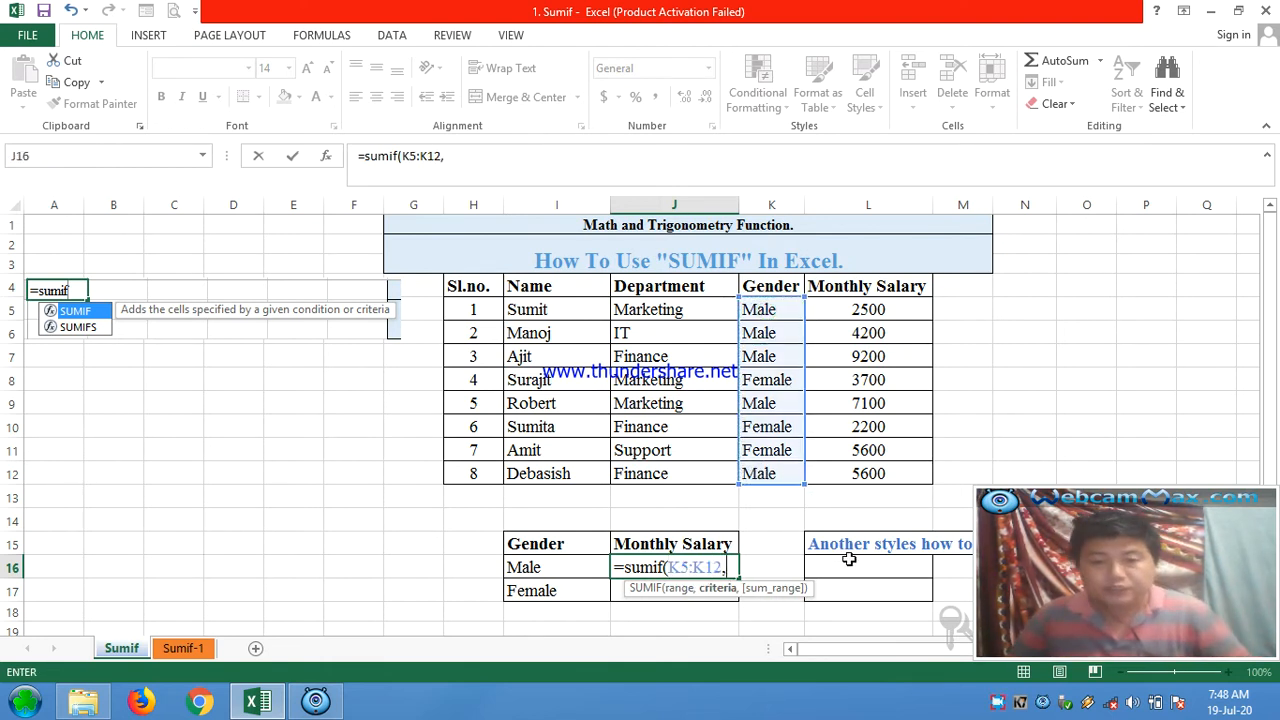
pyautogui.click(527, 567)
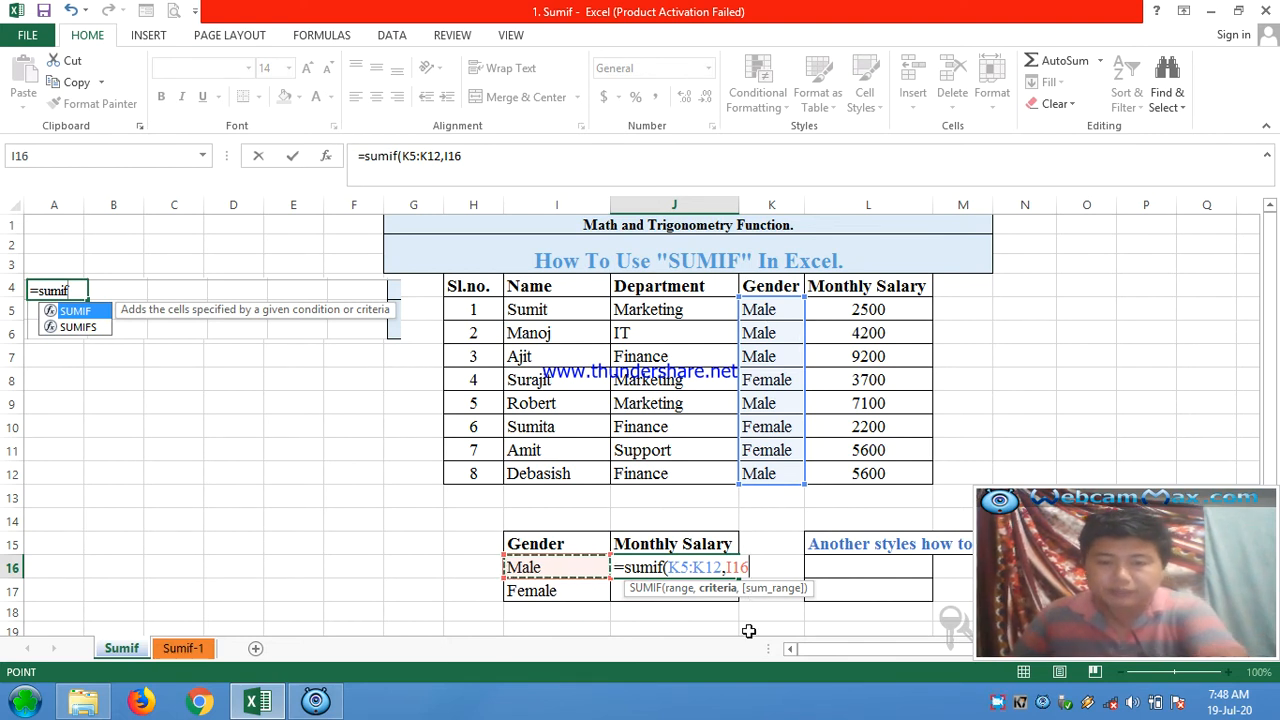
pyautogui.write(',')
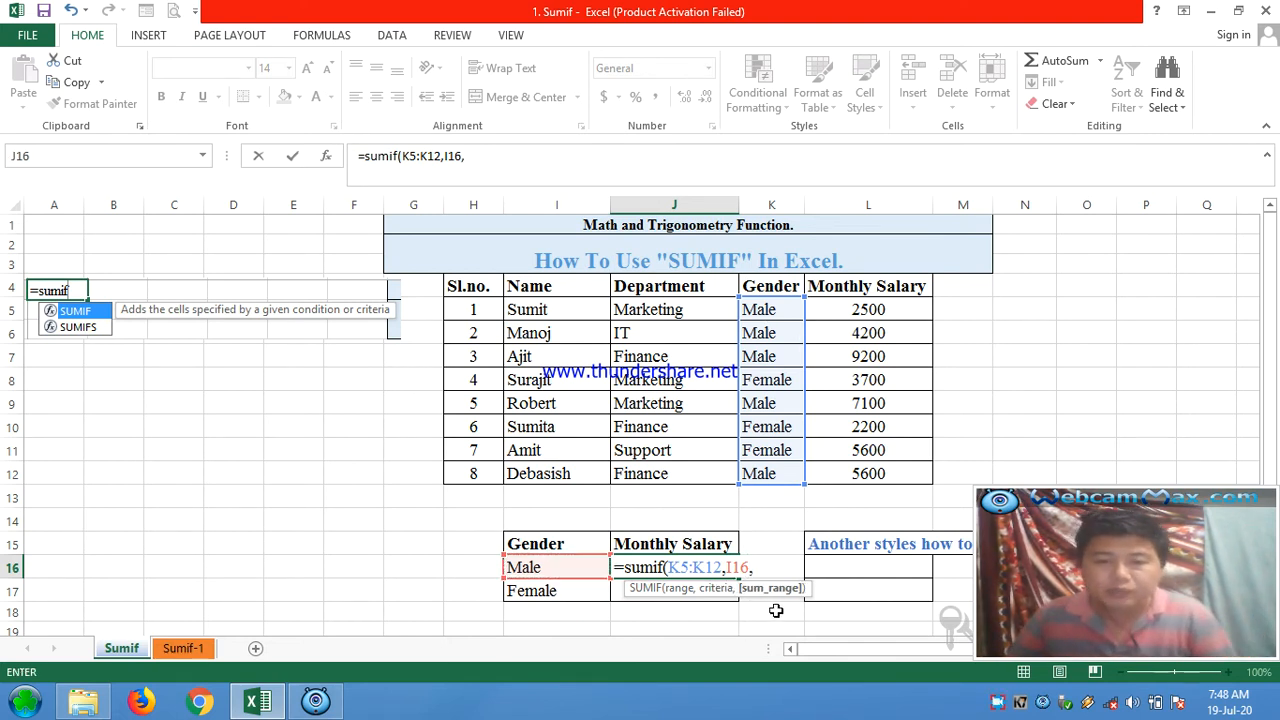
pyautogui.moveTo(858, 310); pyautogui.dragTo(868, 488)
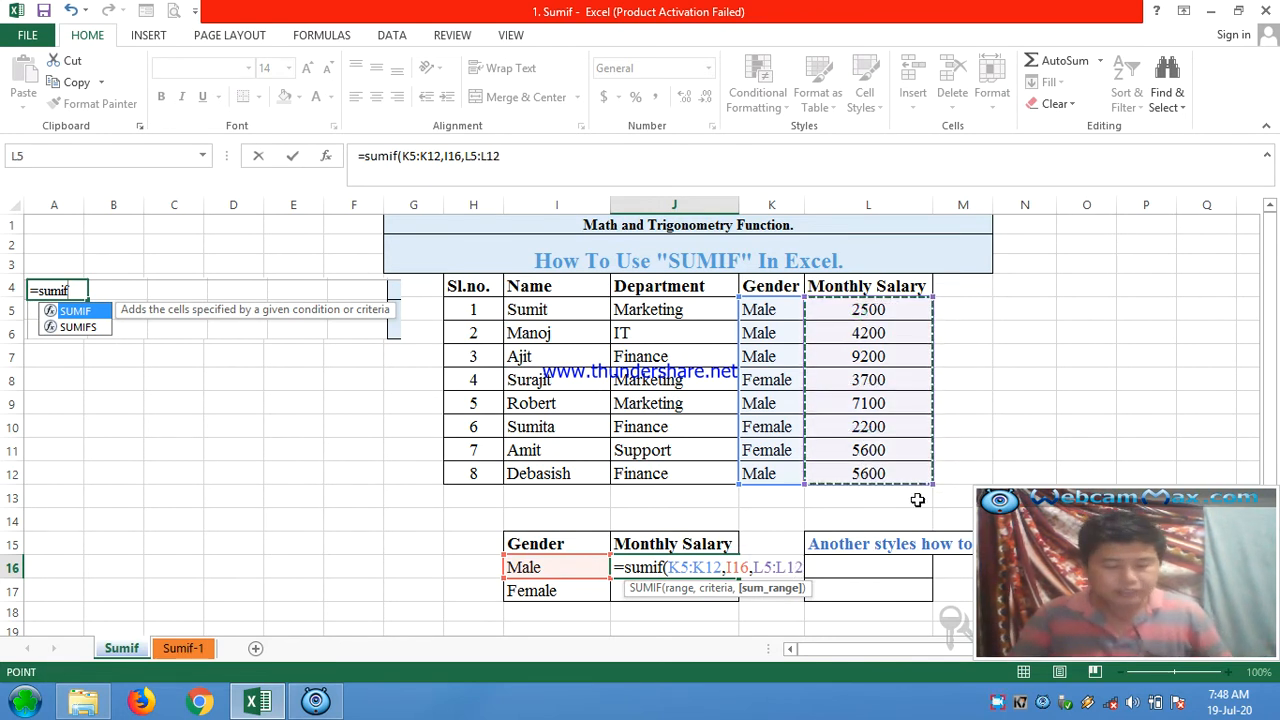
pyautogui.press('Return')
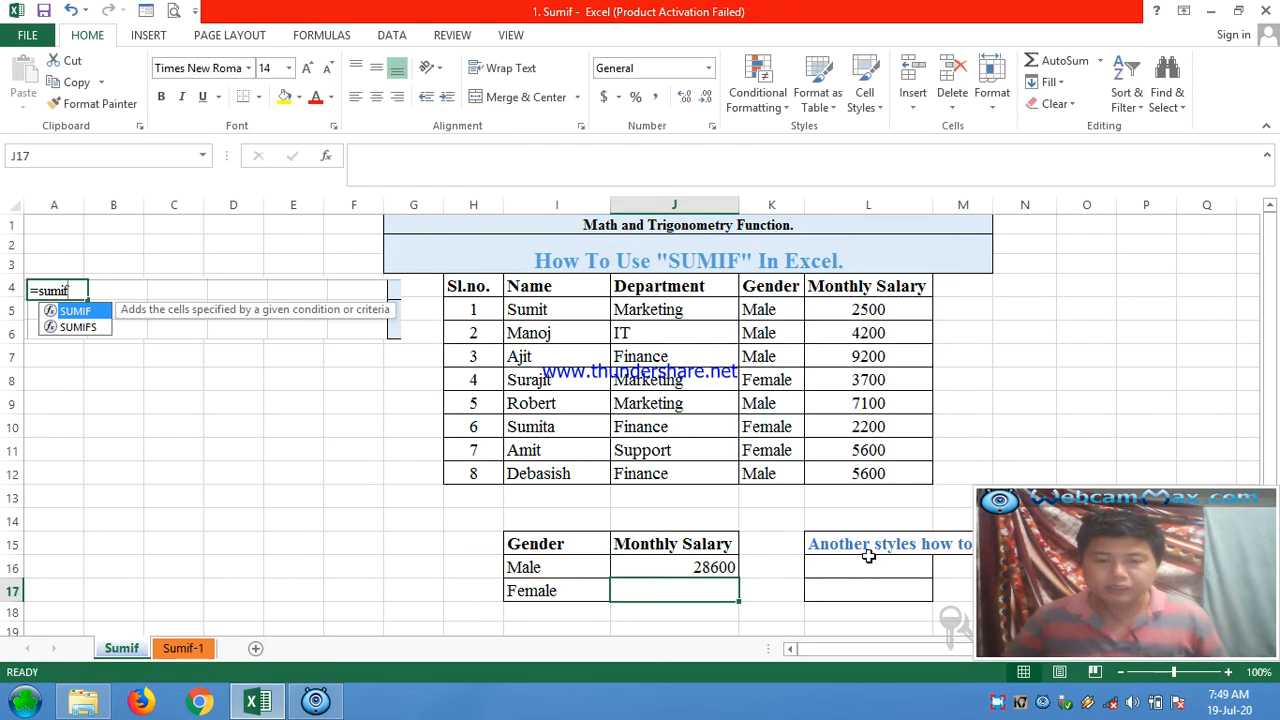
pyautogui.click(682, 566)
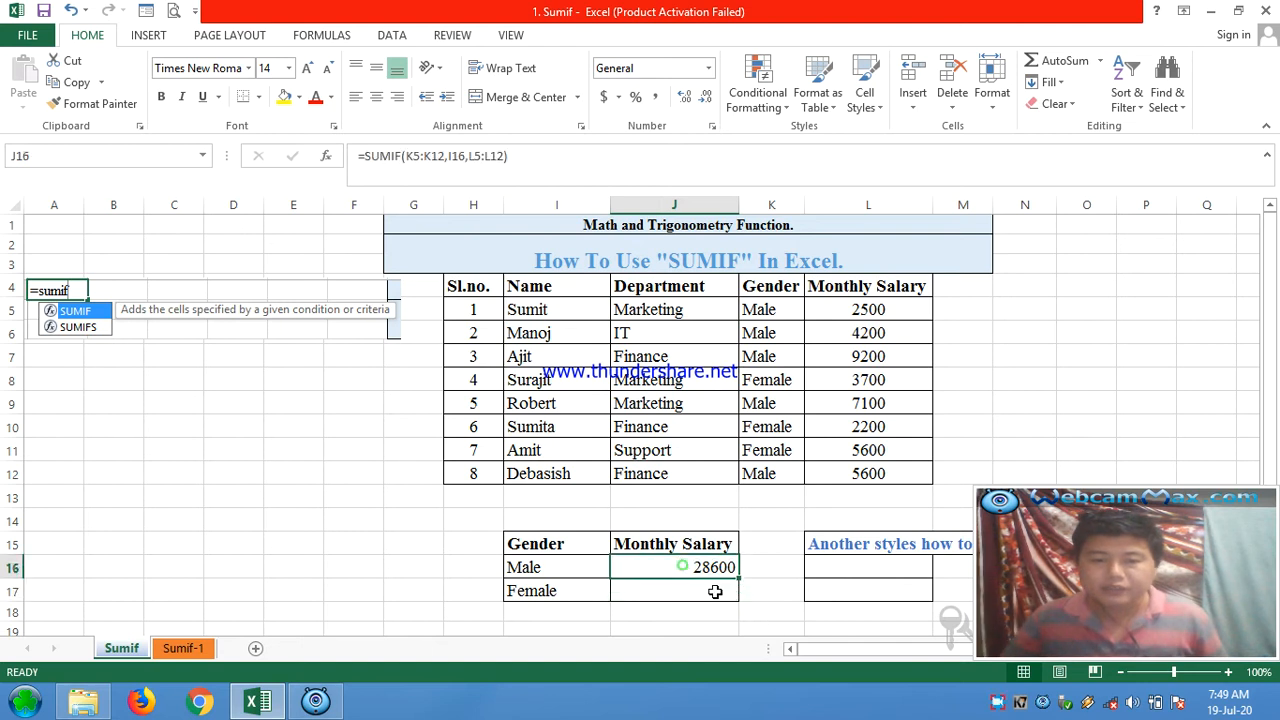
# Cross-check the male salary total in cell N7 with the formula =L5+L6+L7+L9+L12, and clear that cell.
pyautogui.click(1035, 354)
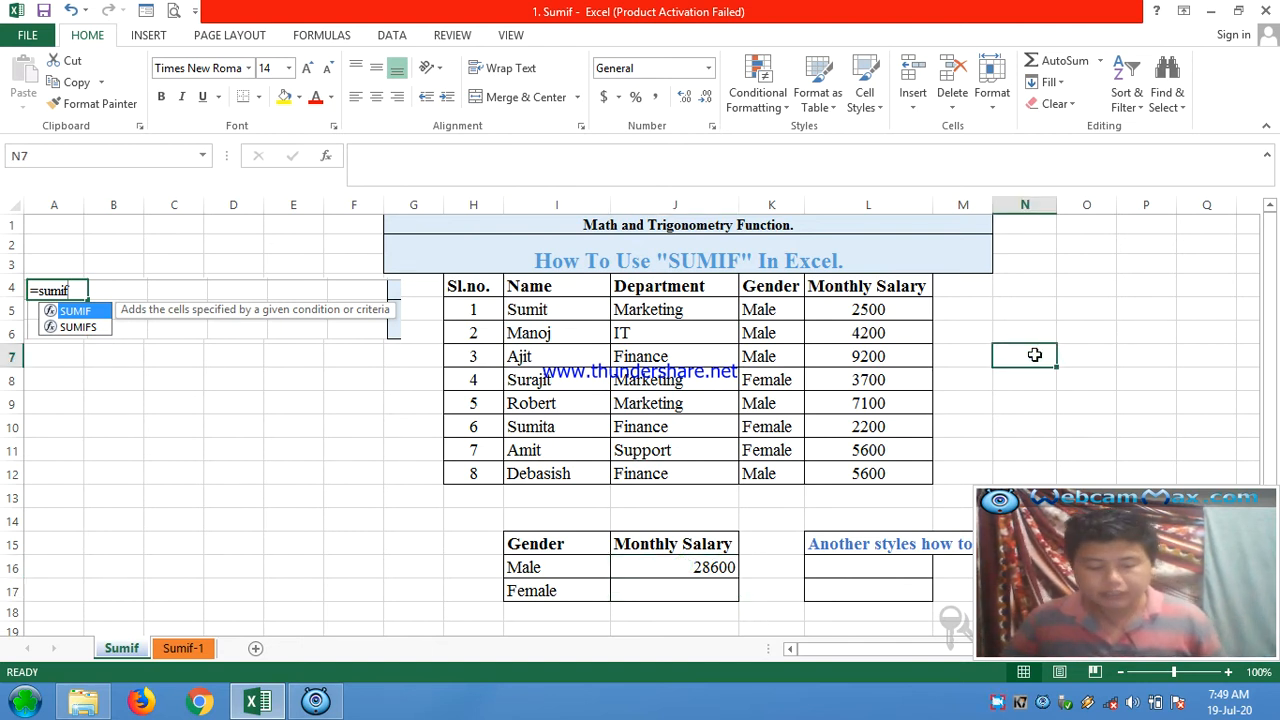
pyautogui.write('=')
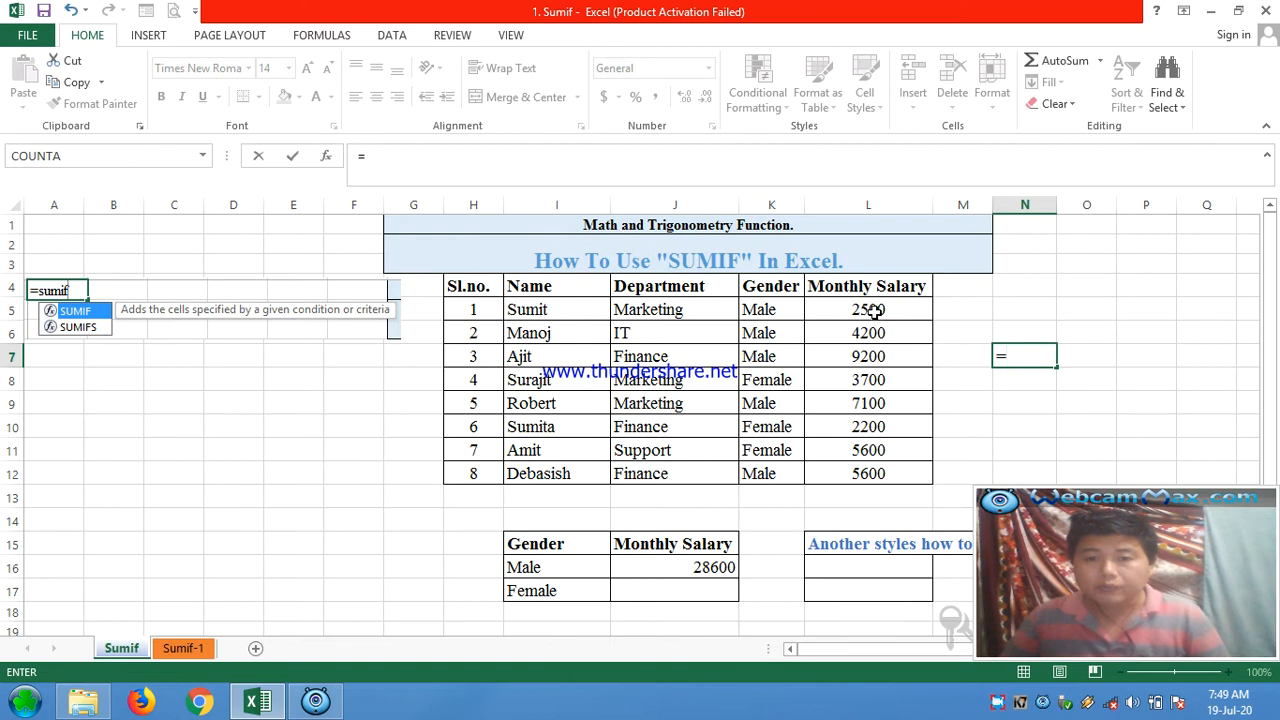
pyautogui.click(873, 311)
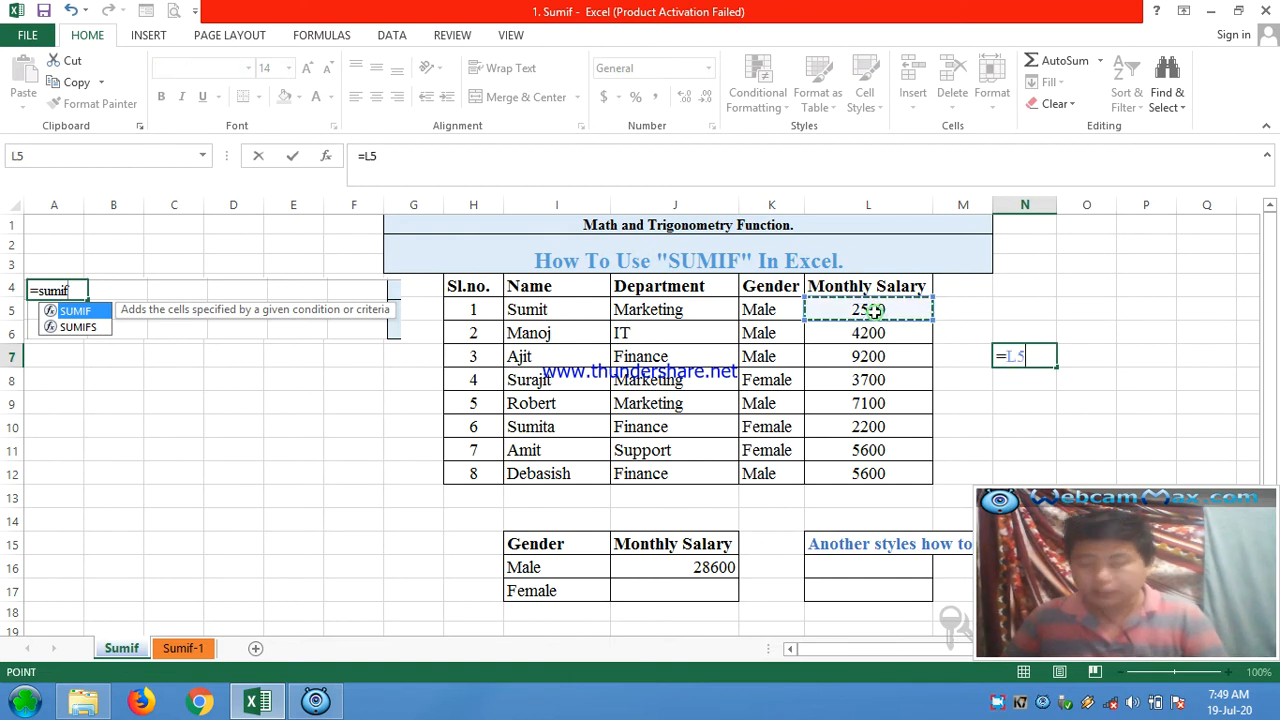
pyautogui.write('+')
pyautogui.click(880, 334)
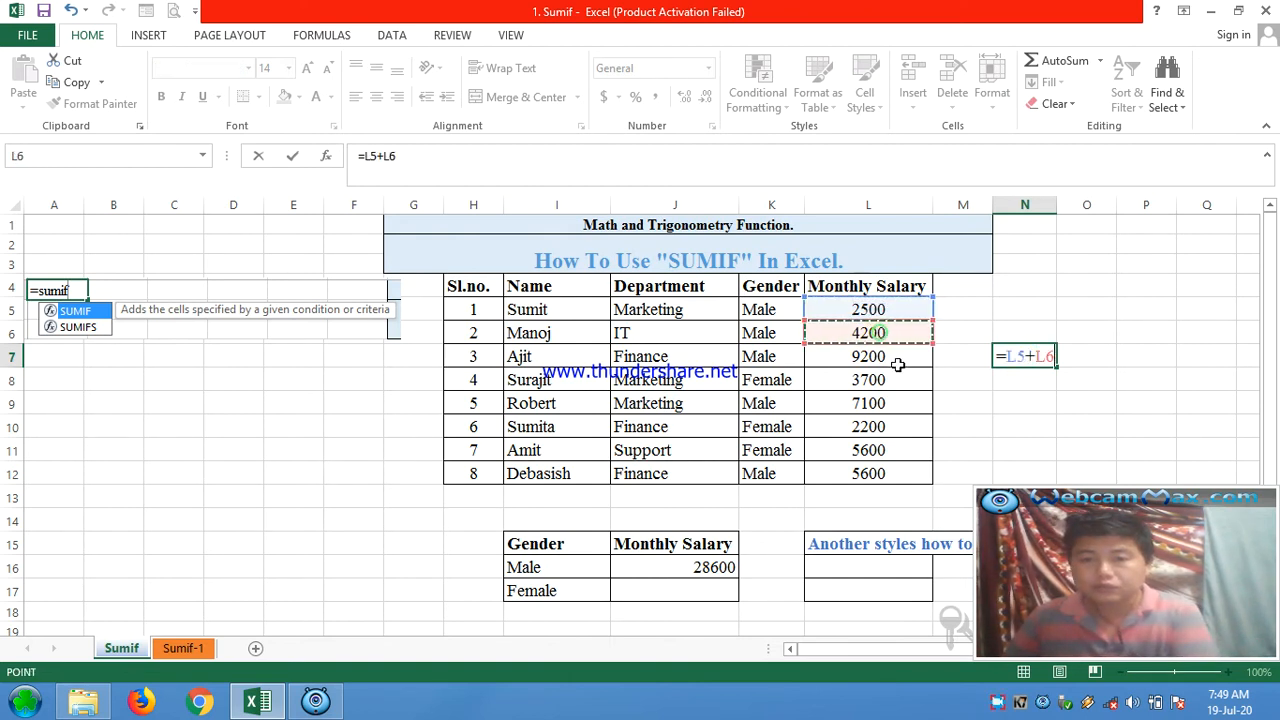
pyautogui.write('+')
pyautogui.click(883, 357)
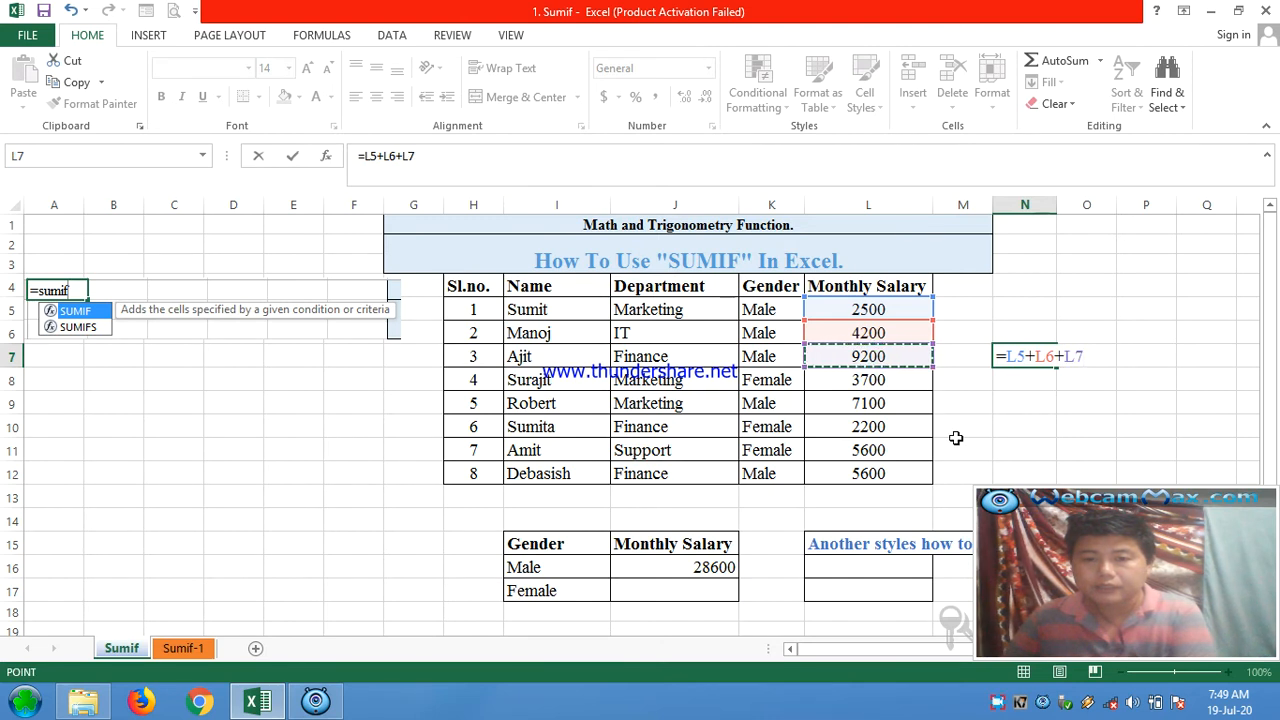
pyautogui.write('+')
pyautogui.click(848, 409)
pyautogui.write('+')
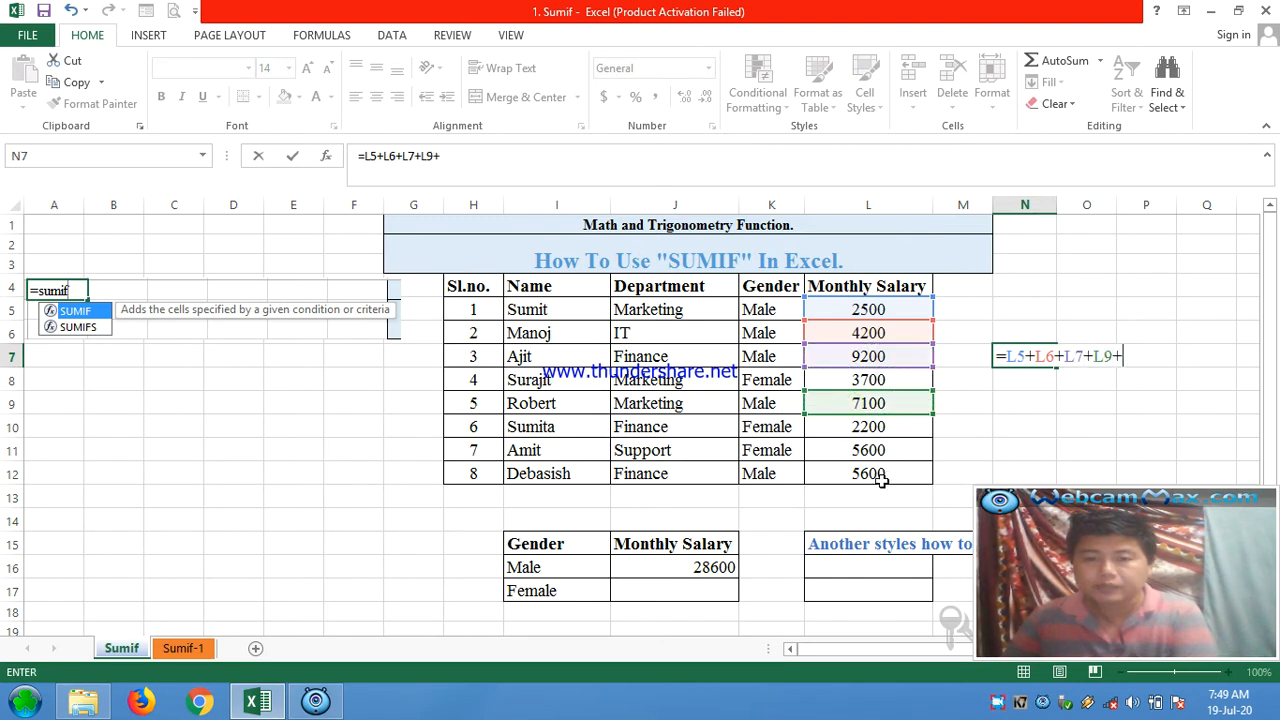
pyautogui.click(862, 476)
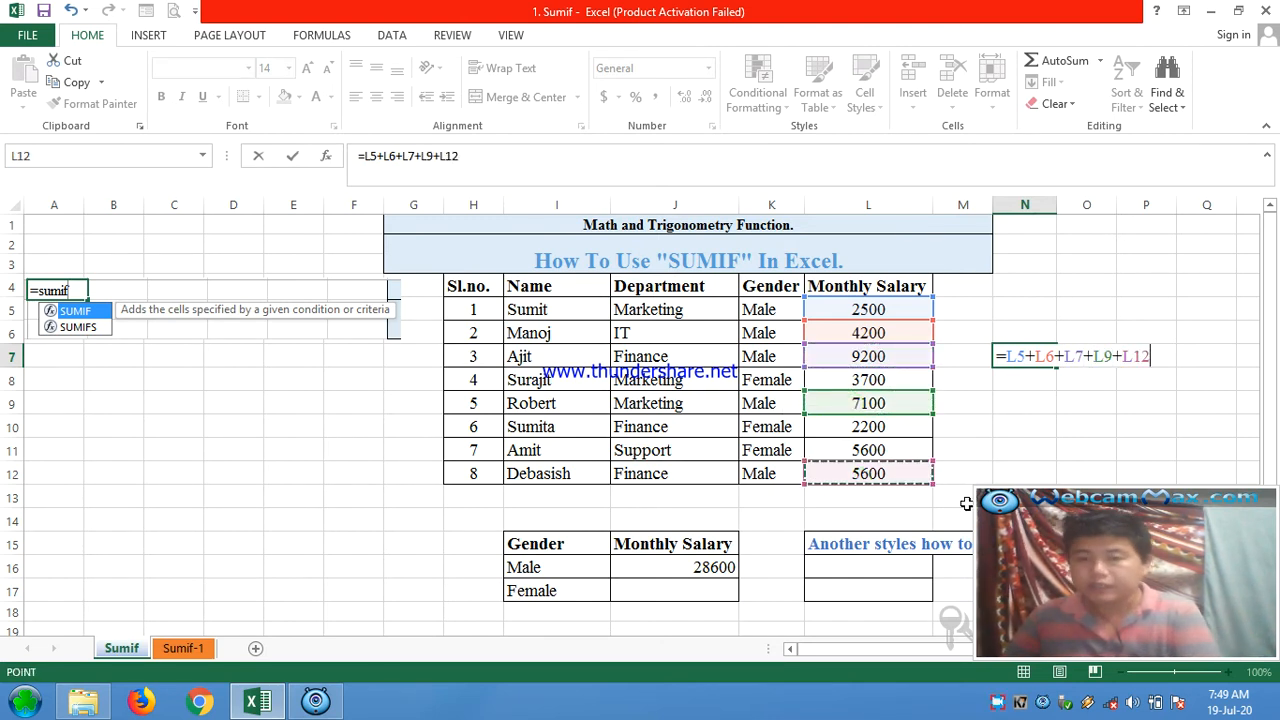
pyautogui.press('Return')
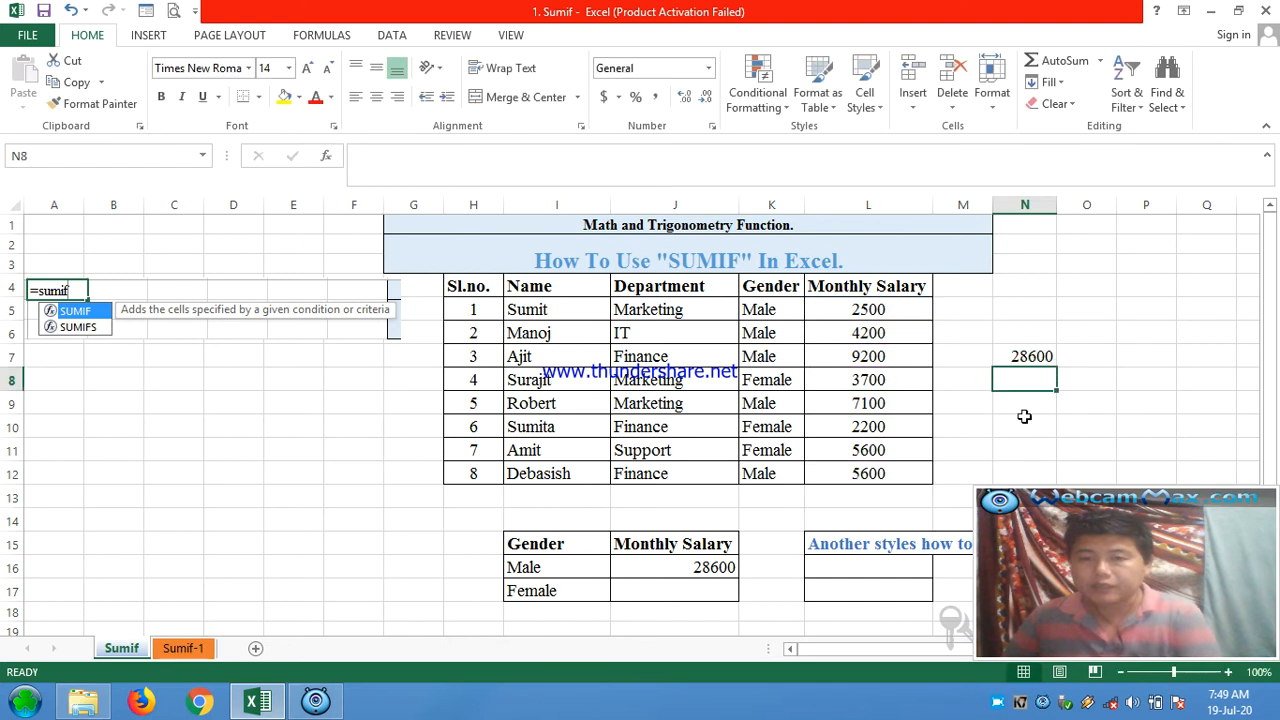
pyautogui.click(1025, 355)
pyautogui.press('Delete')
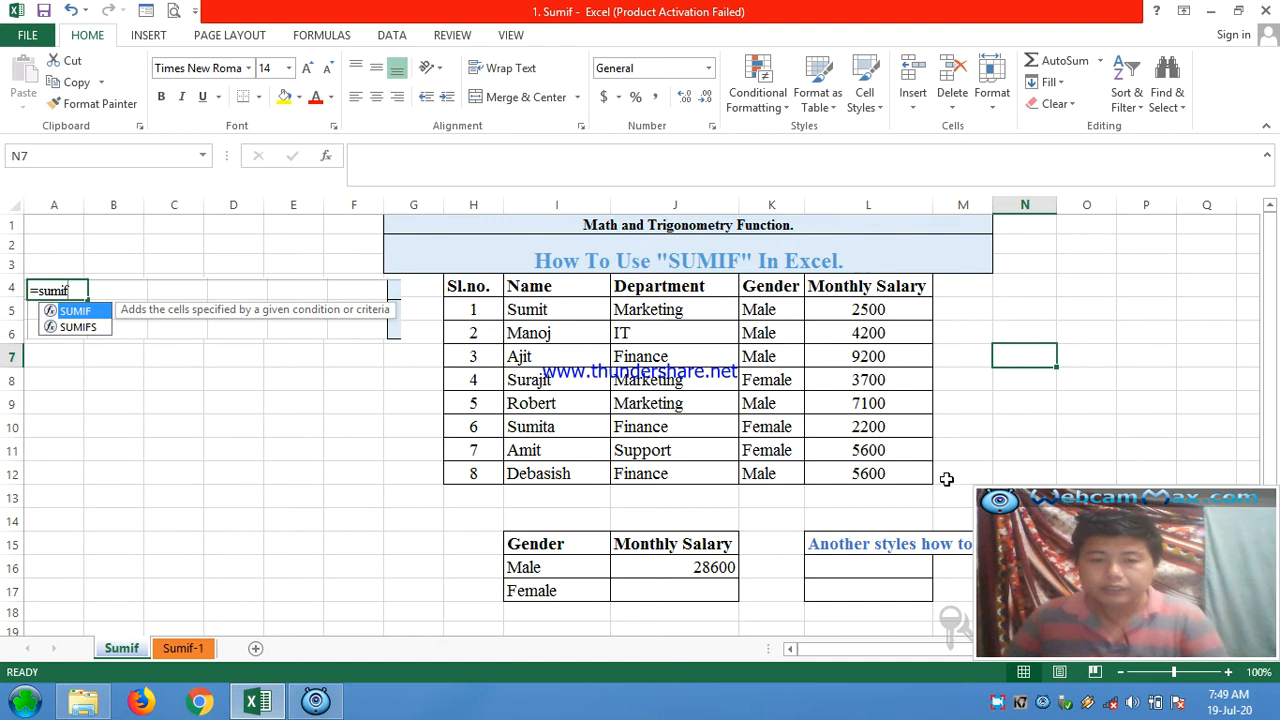
# Total the female employees' monthly salaries in cell J17 with the formula =SUMIF(K5:K12,I17,L5:L12).
pyautogui.click(707, 596)
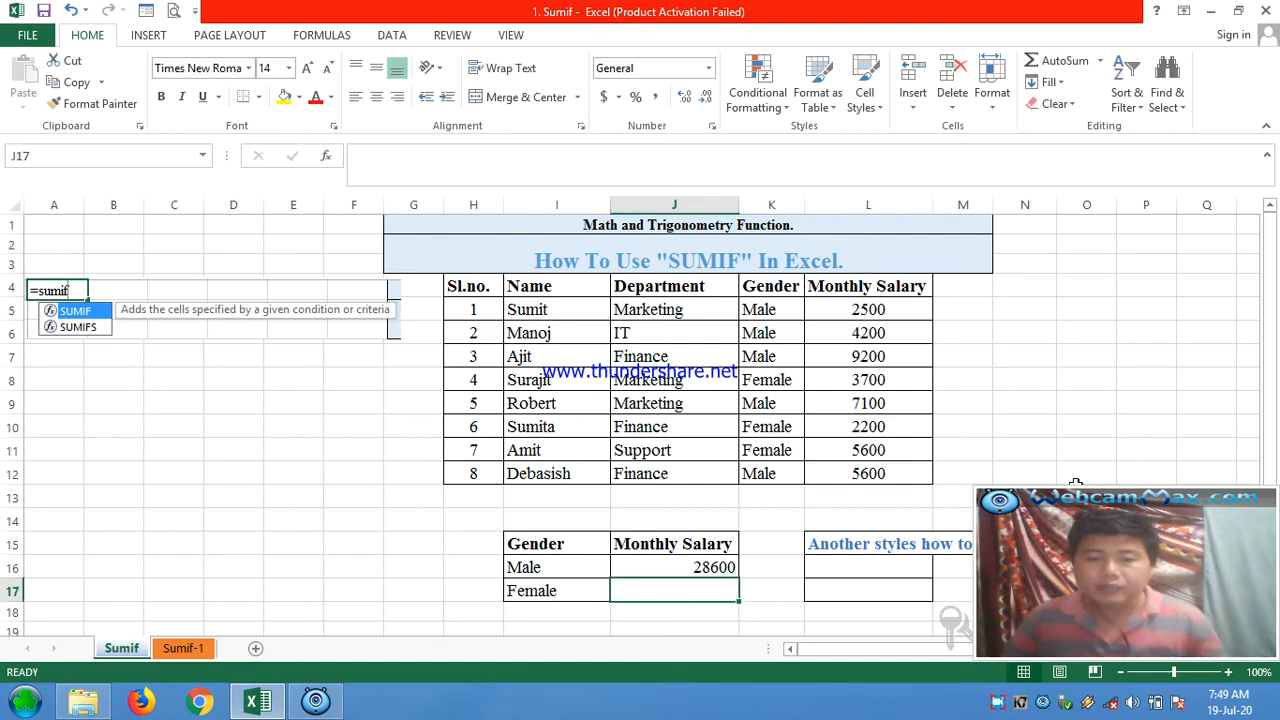
pyautogui.write('=')
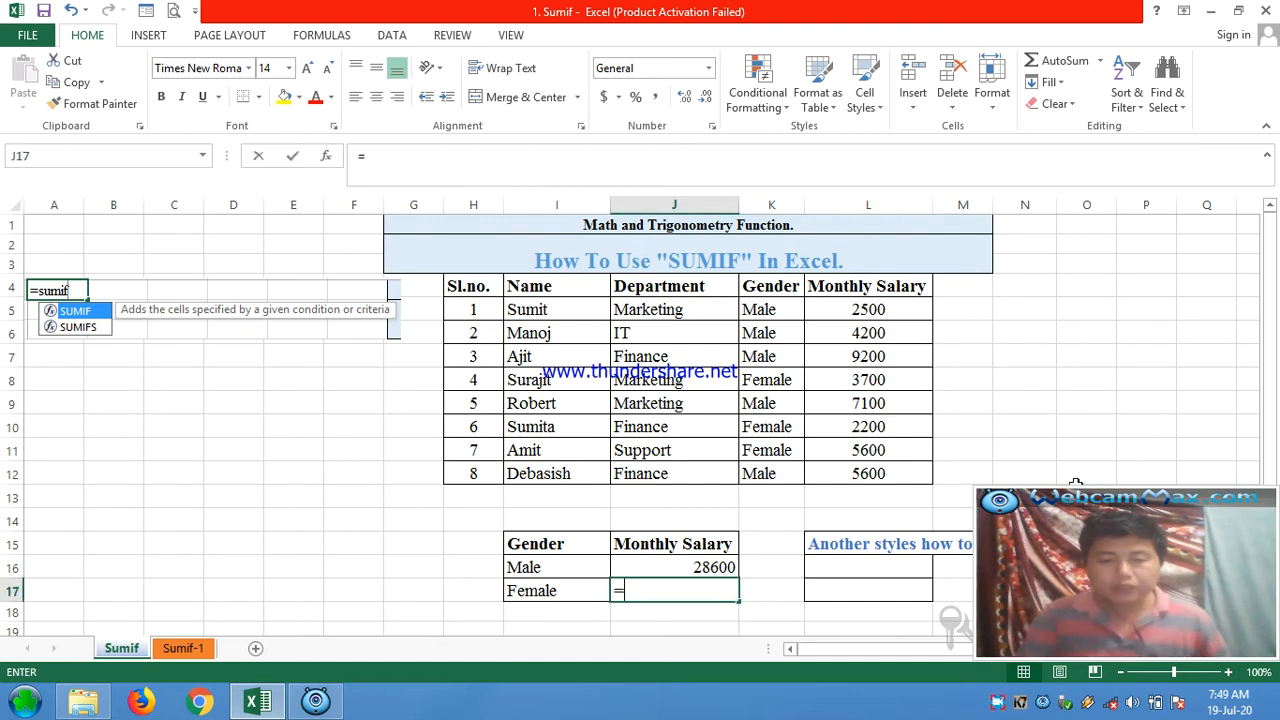
pyautogui.write('sumif(')
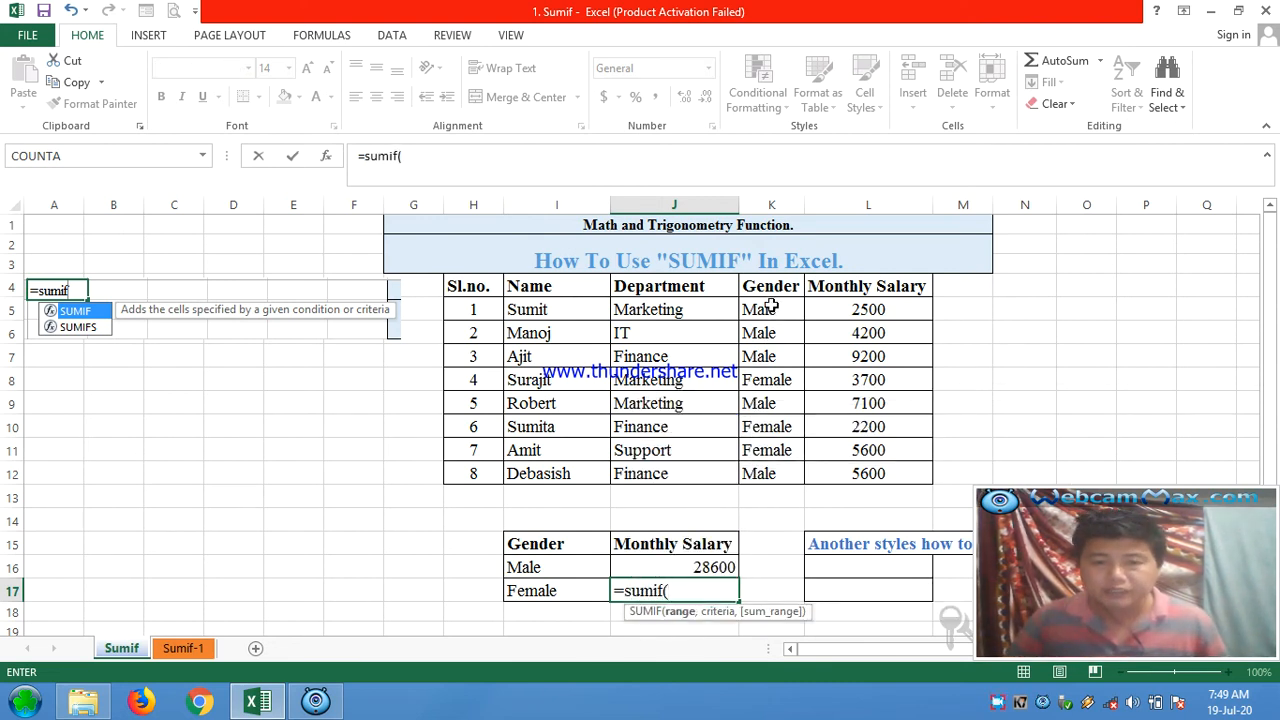
pyautogui.moveTo(771, 305); pyautogui.dragTo(771, 482)
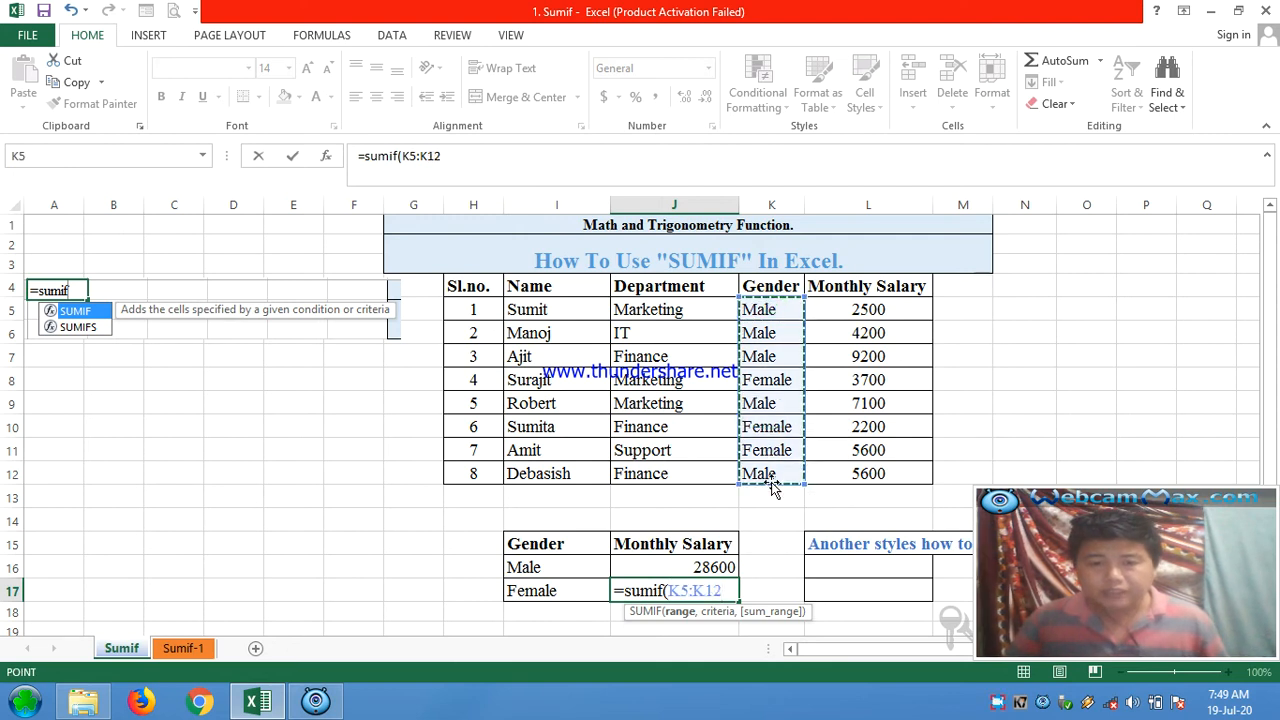
pyautogui.write(',')
pyautogui.click(520, 600)
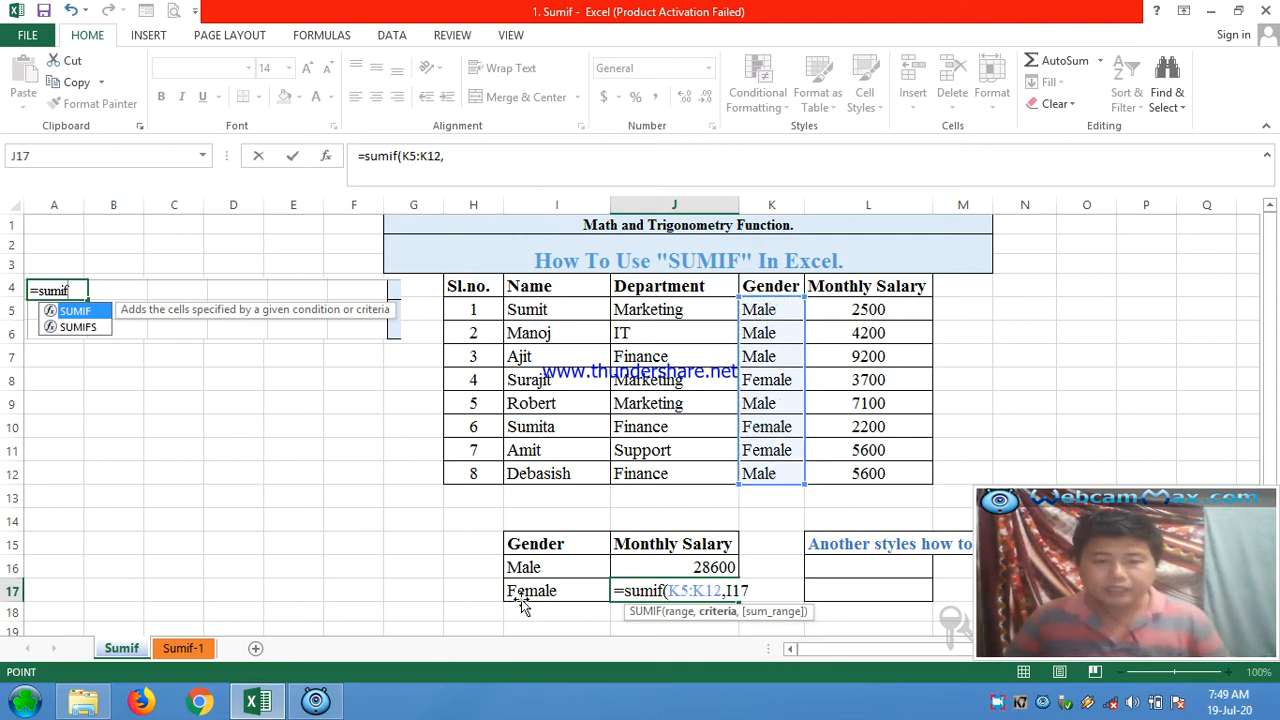
pyautogui.write(',')
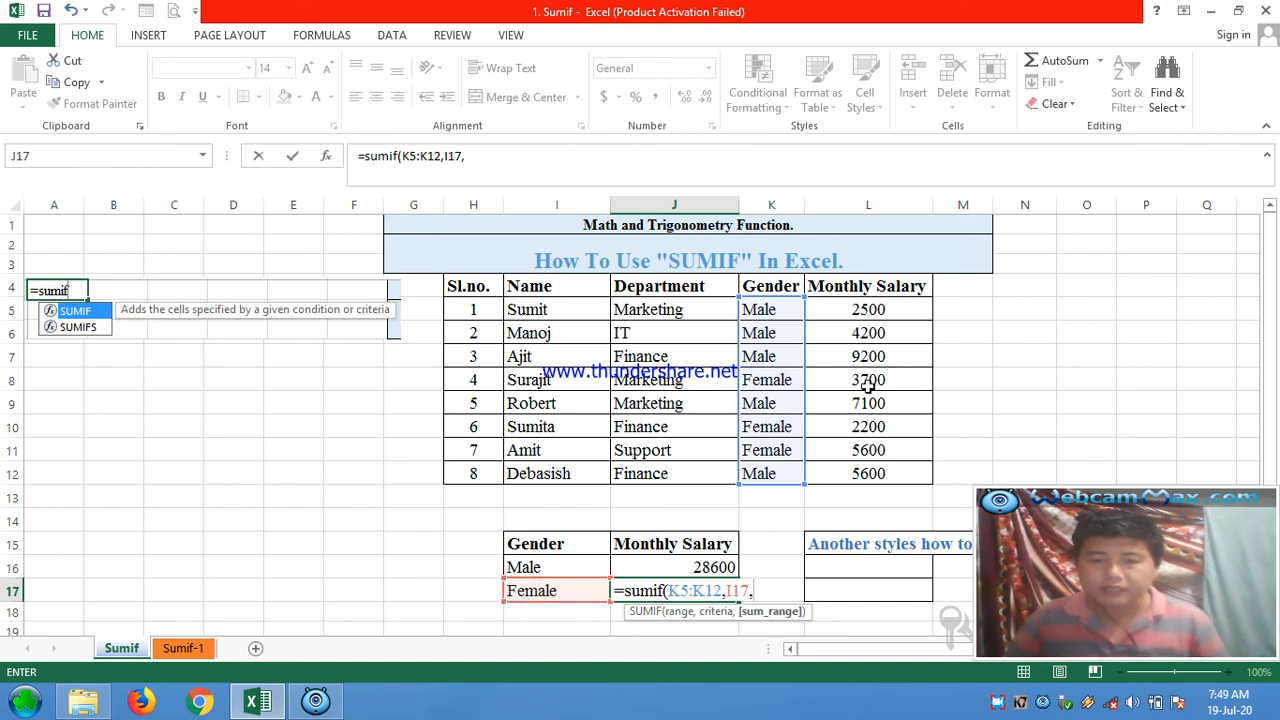
pyautogui.moveTo(868, 310); pyautogui.dragTo(870, 482)
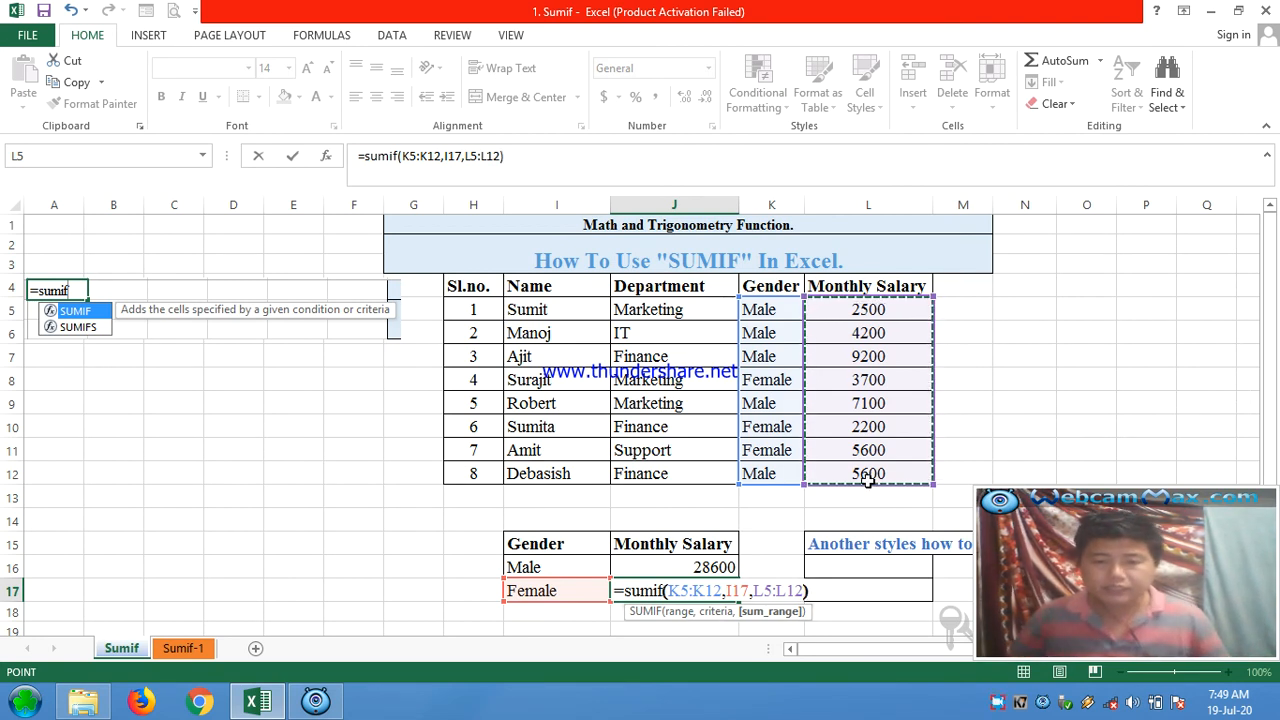
pyautogui.press('Return')
pyautogui.click(706, 590)
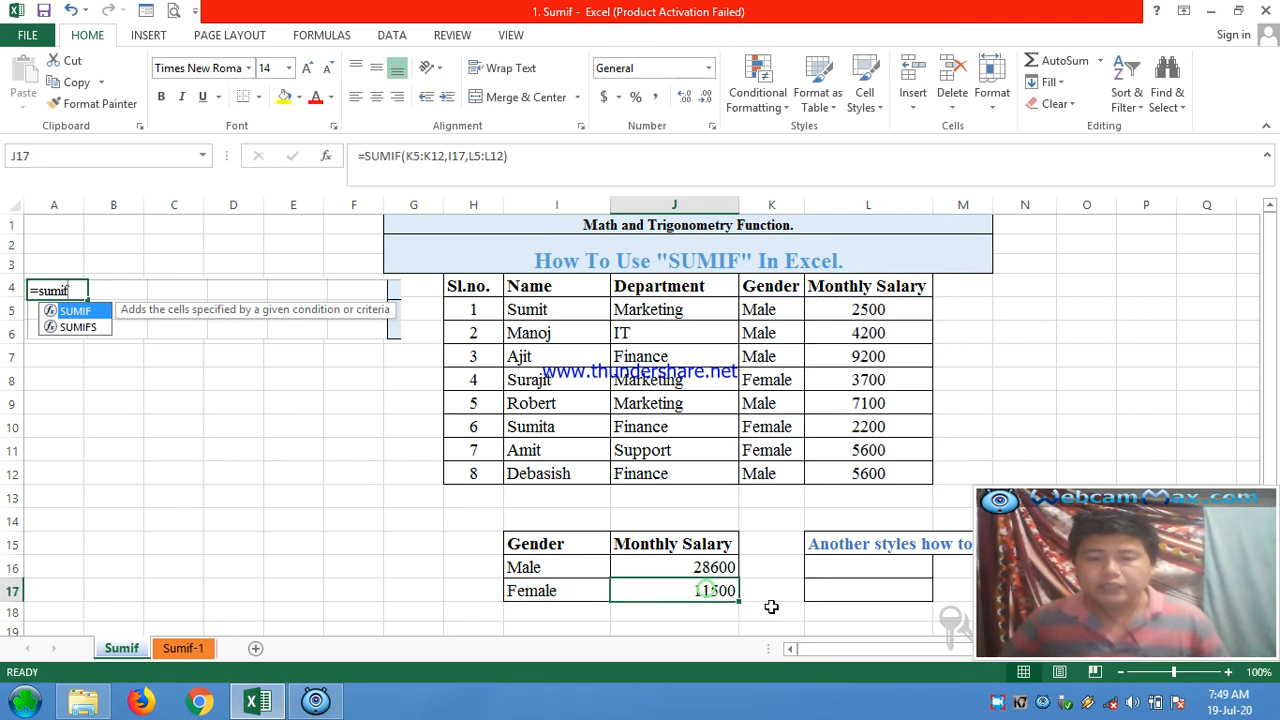
# Cross-check the female salary total in cell O8 with the formula =L8+L10+L11, and clear that cell.
pyautogui.click(1059, 387)
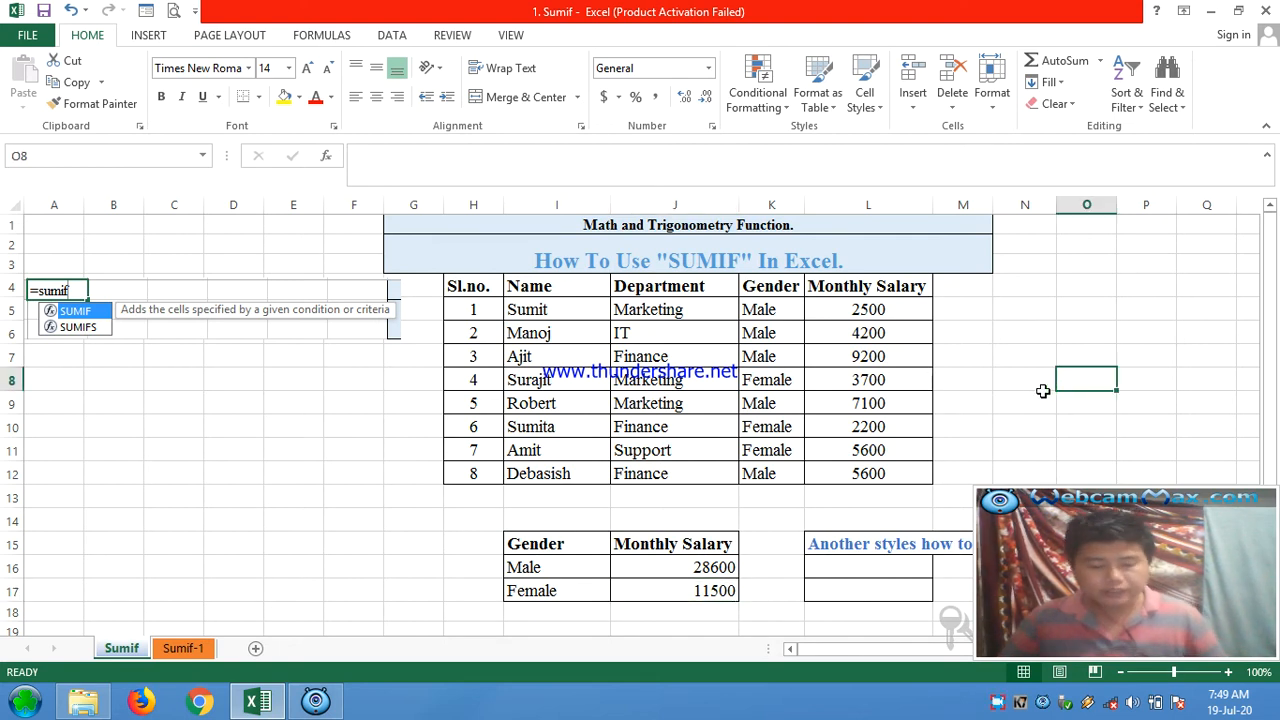
pyautogui.write('=')
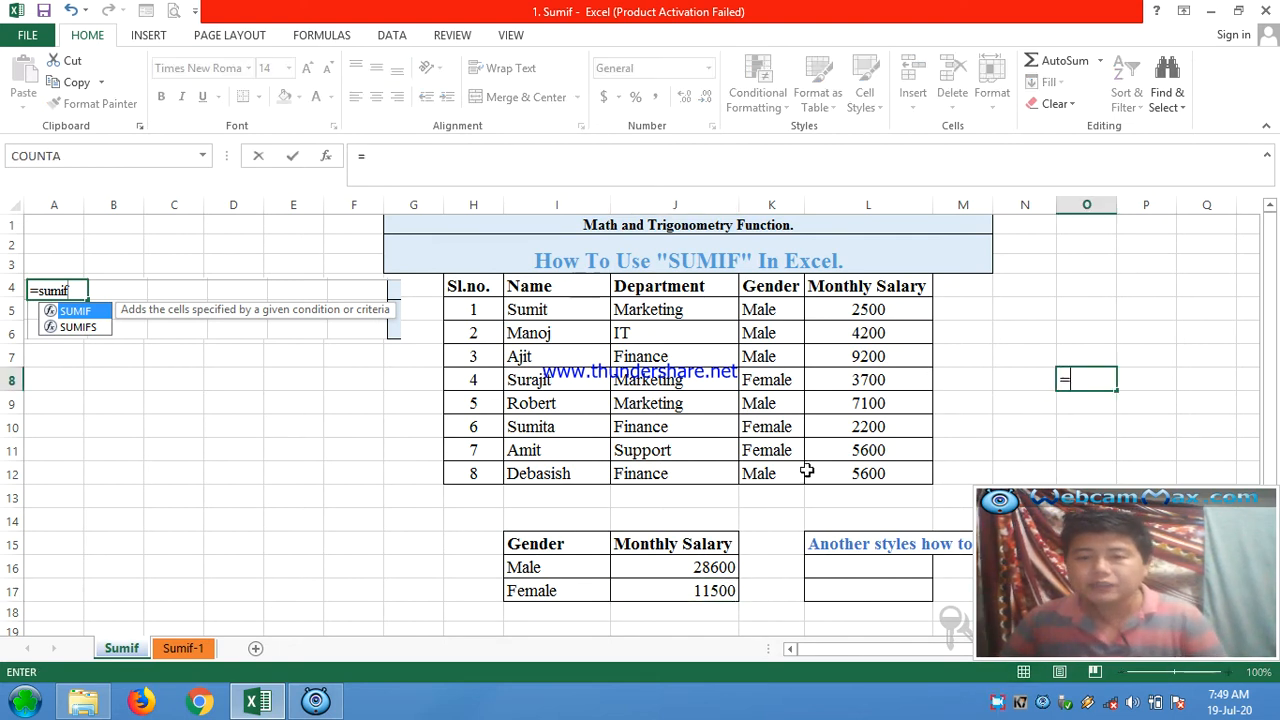
pyautogui.click(870, 379)
pyautogui.write('+')
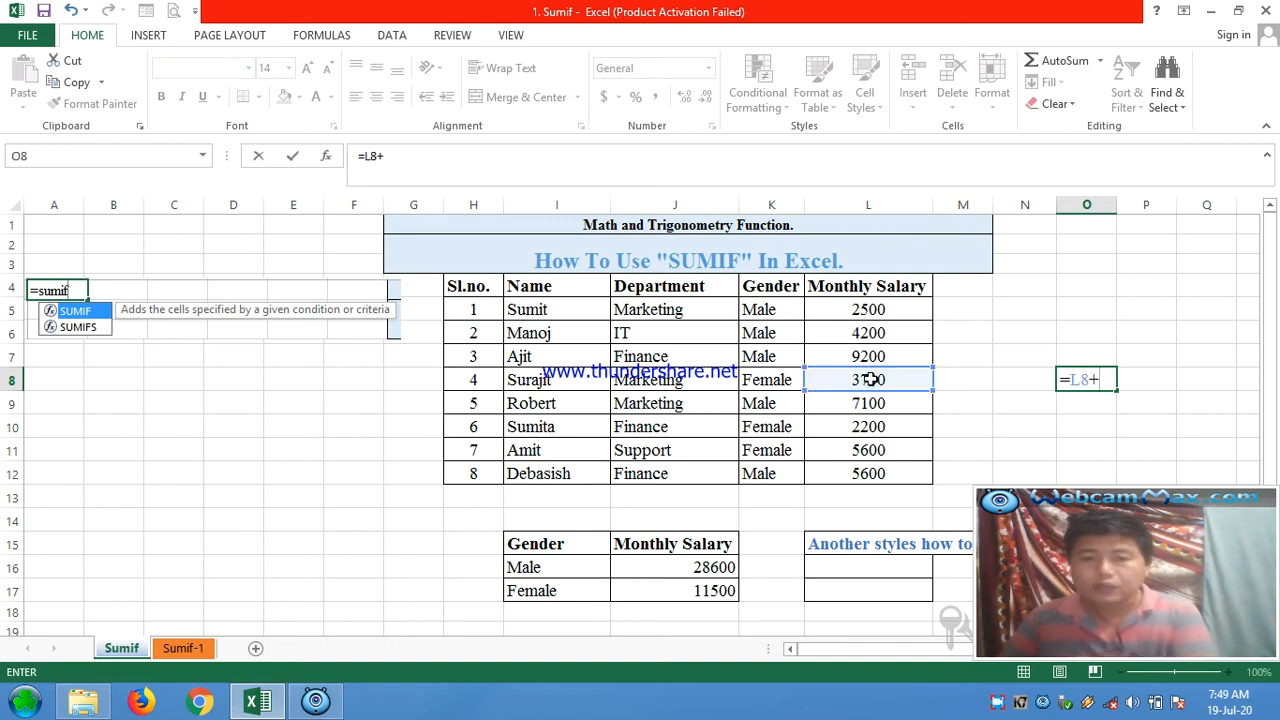
pyautogui.click(860, 426)
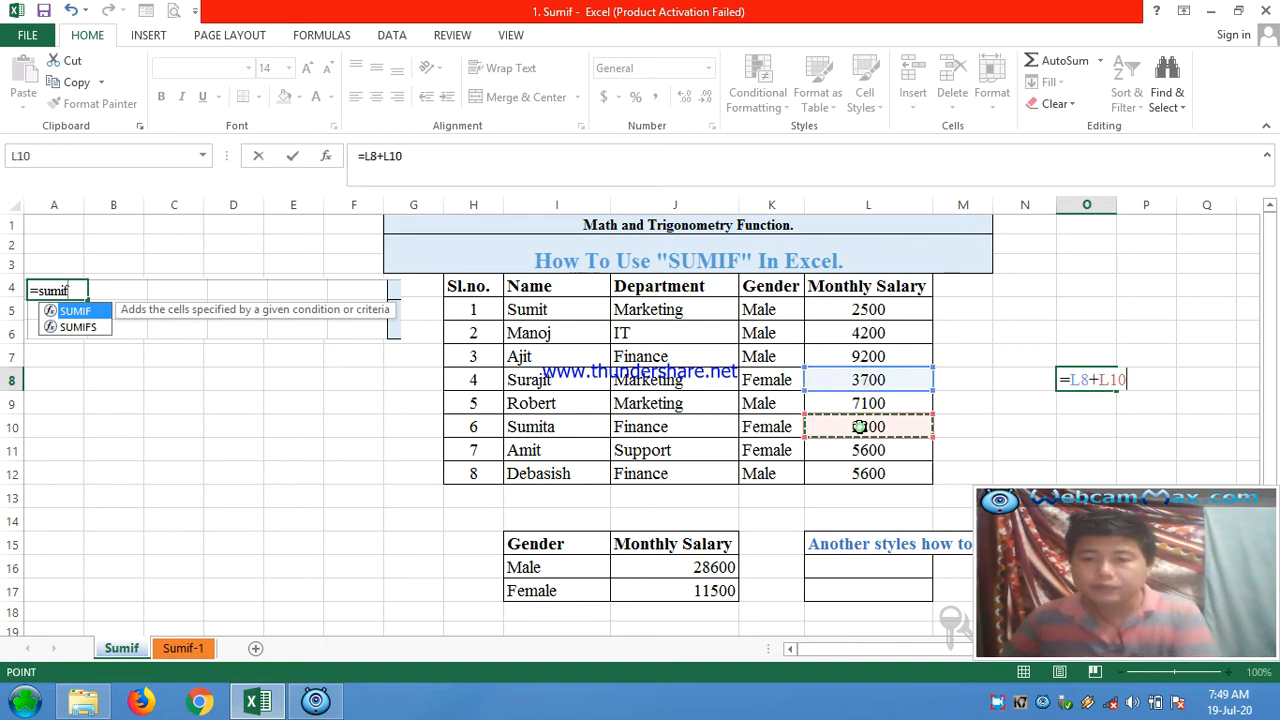
pyautogui.write('+')
pyautogui.click(858, 451)
pyautogui.write('+')
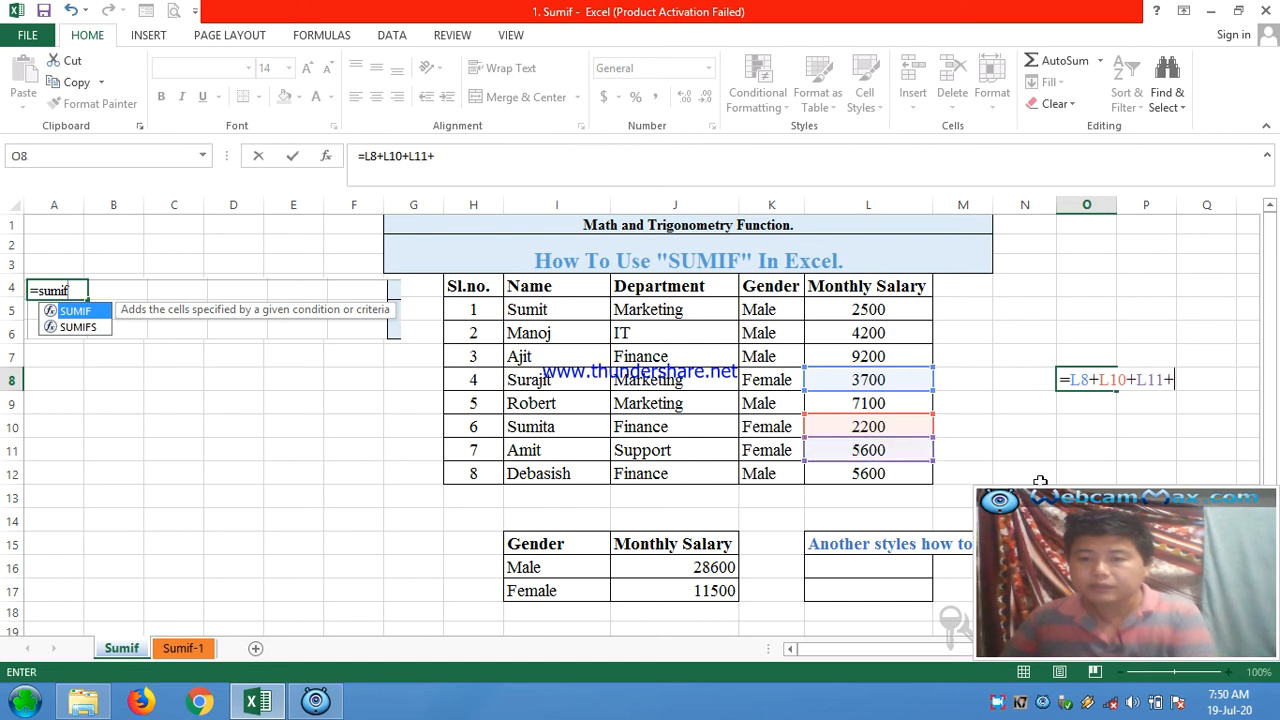
pyautogui.press('BackSpace')
pyautogui.press('Return')
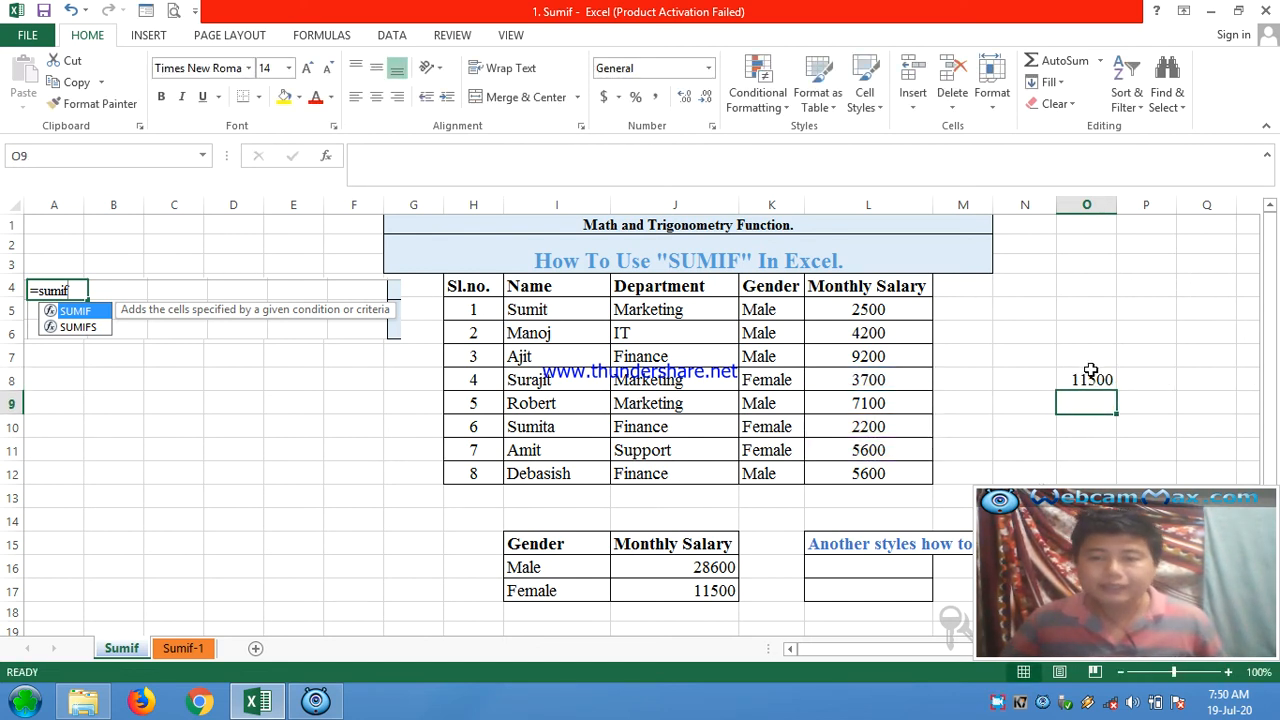
pyautogui.click(1091, 373)
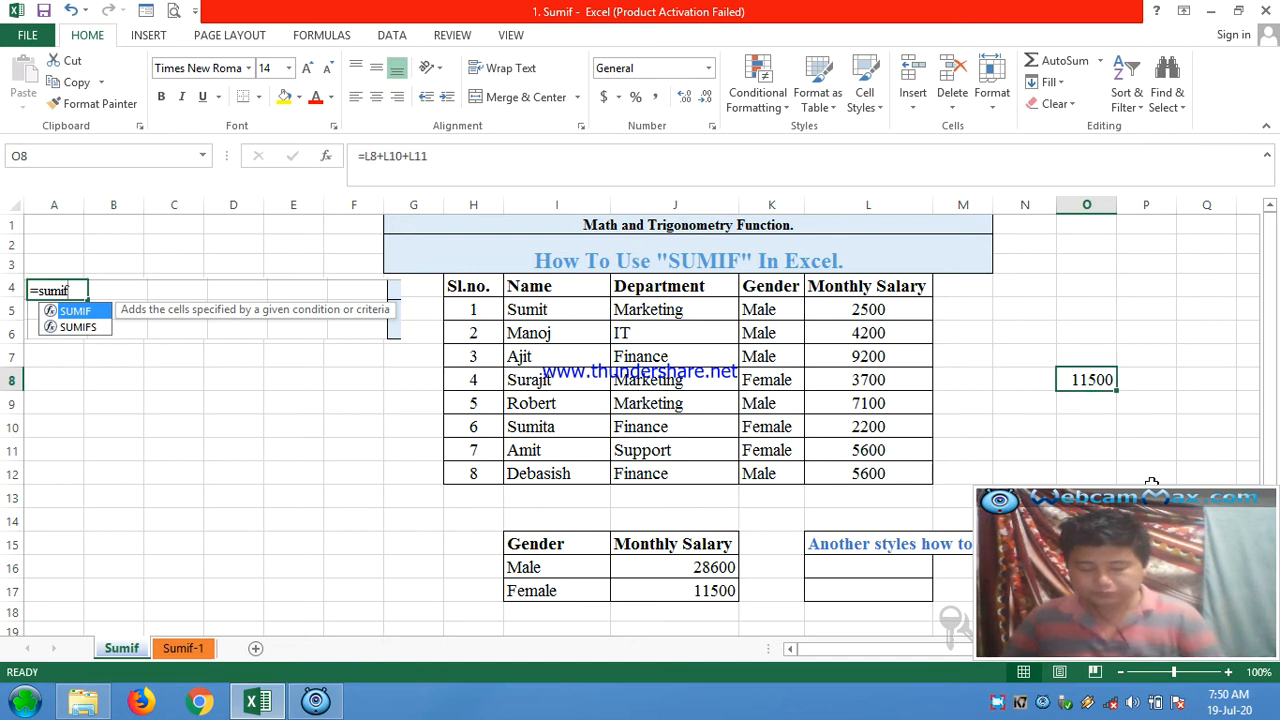
pyautogui.press('Delete')
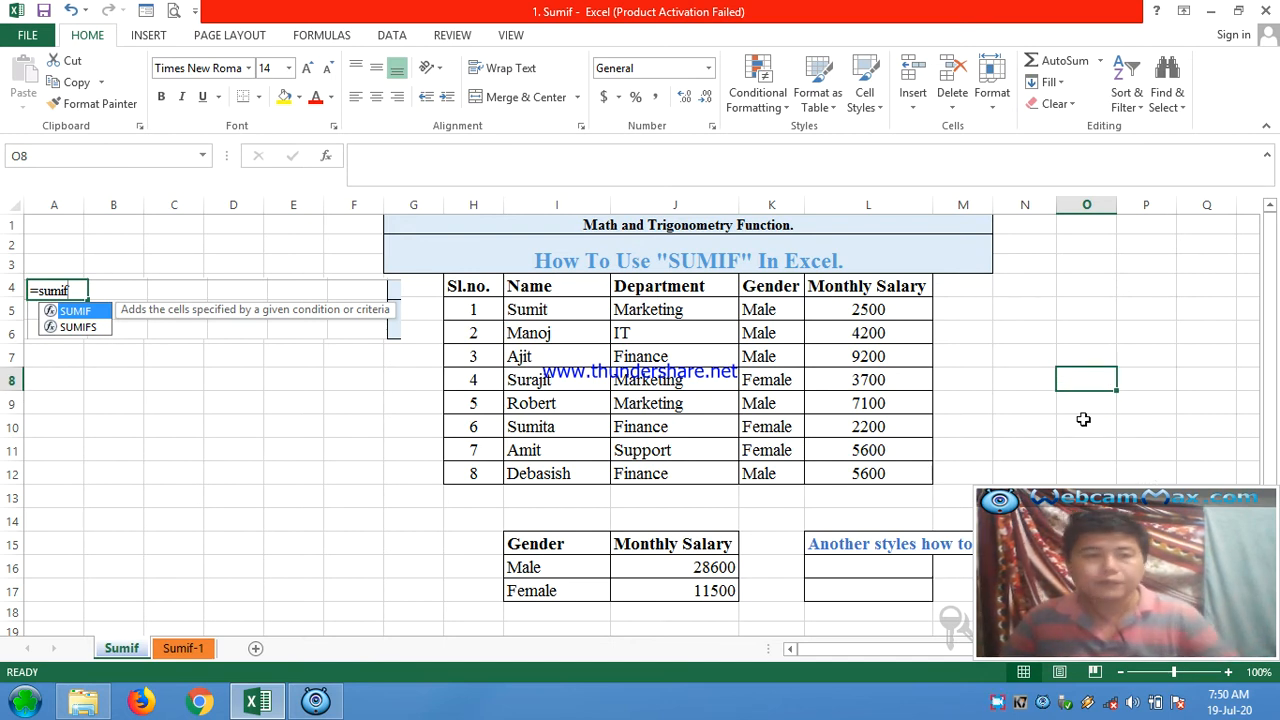
# Open the function arguments of the SUMIF formula in cell J17 and clear its Range, Criteria and Sum_range.
pyautogui.click(687, 583)
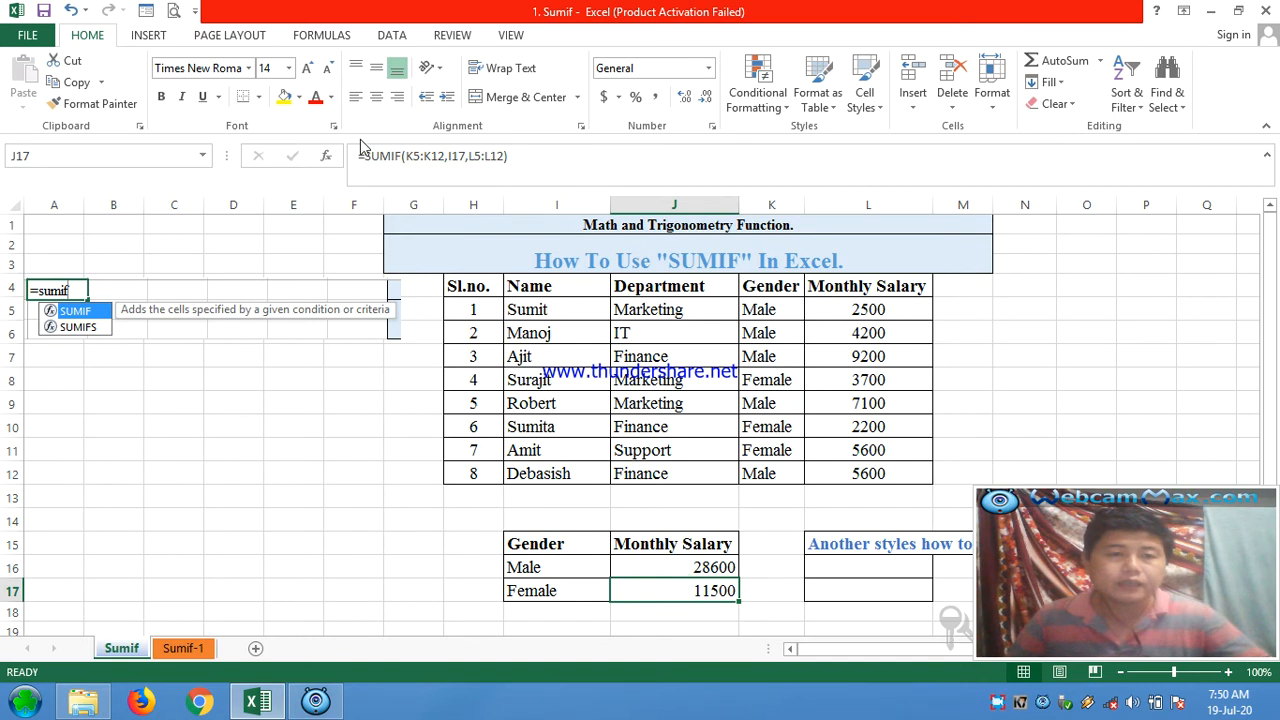
pyautogui.click(322, 35)
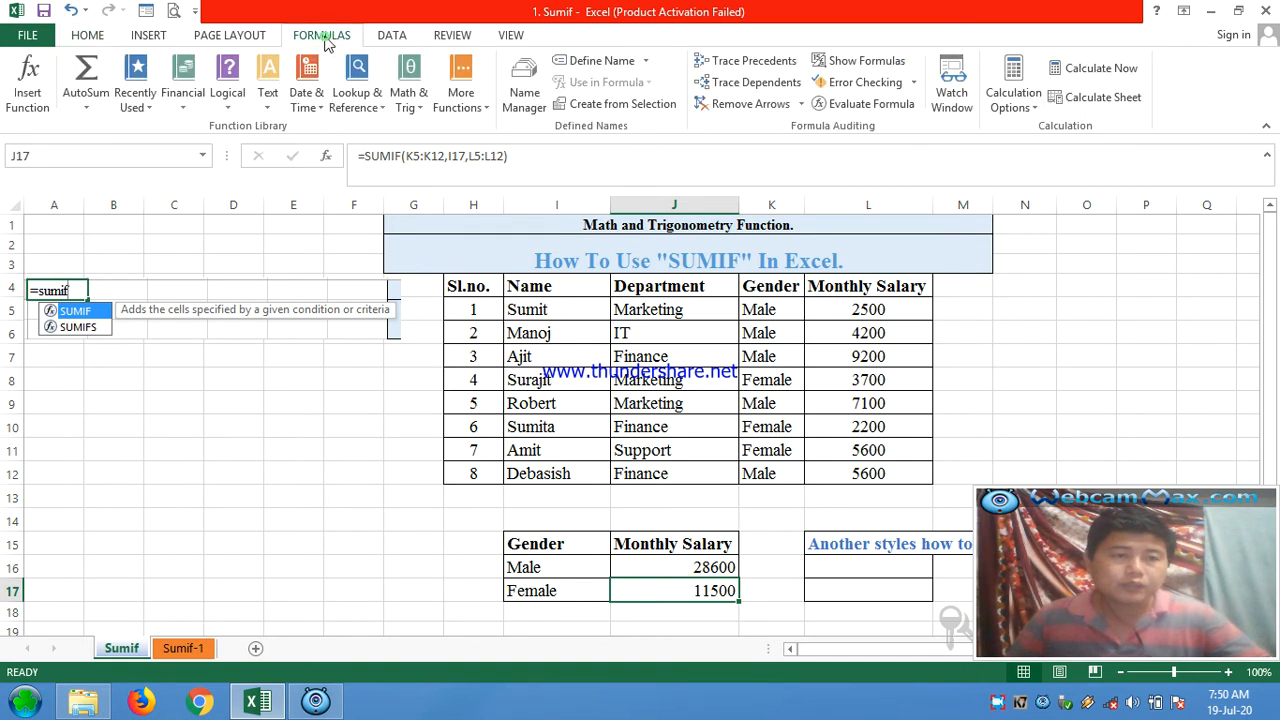
pyautogui.click(22, 90)
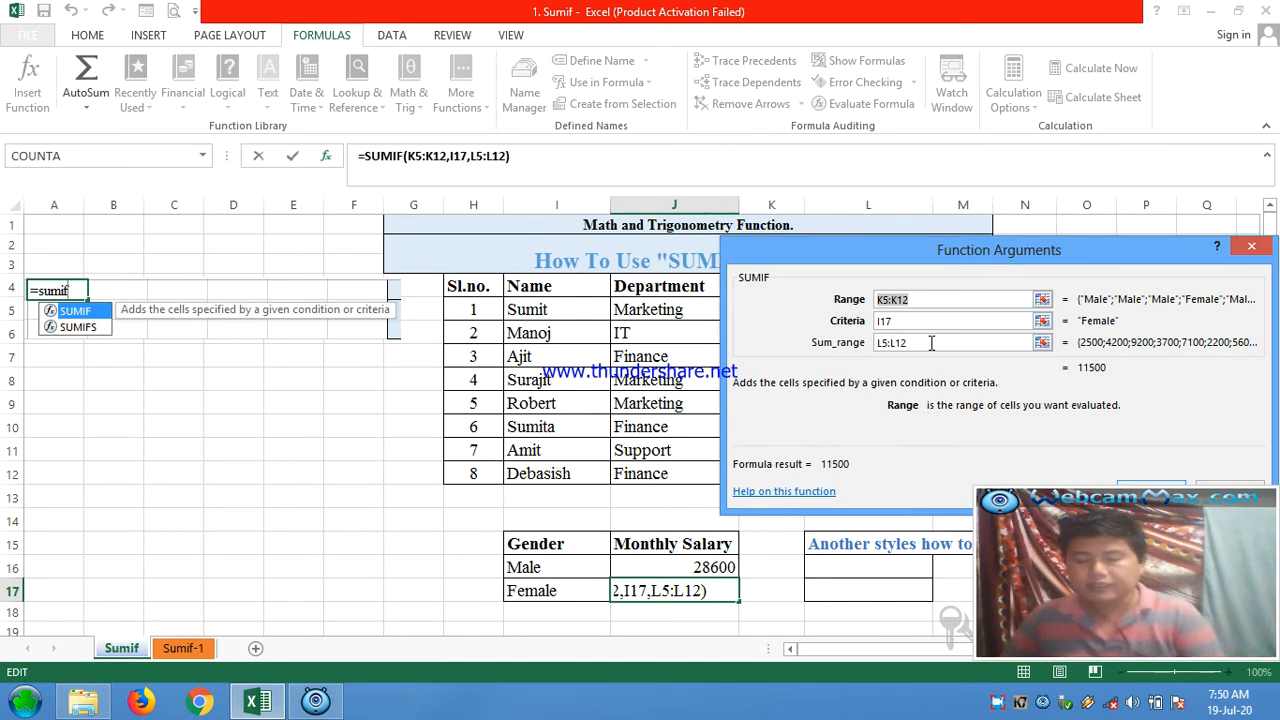
pyautogui.press('BackSpace')
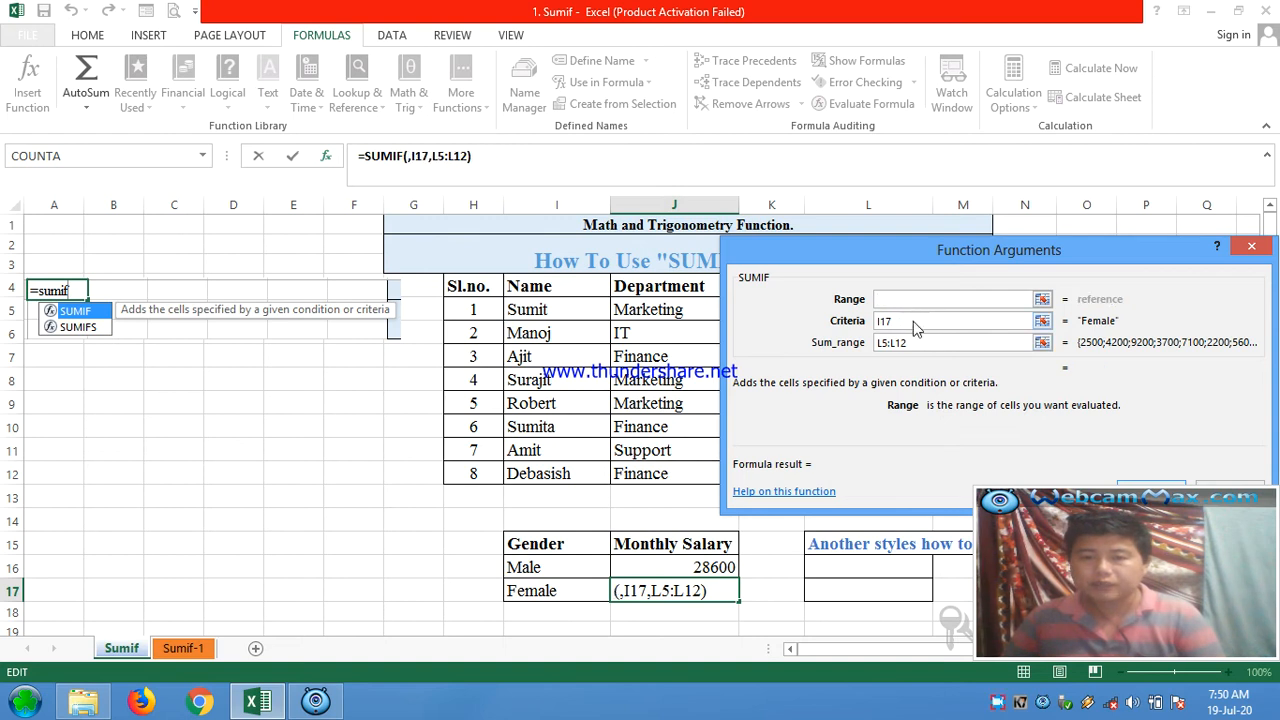
pyautogui.click(913, 321)
pyautogui.press('BackSpace')
pyautogui.press('BackSpace')
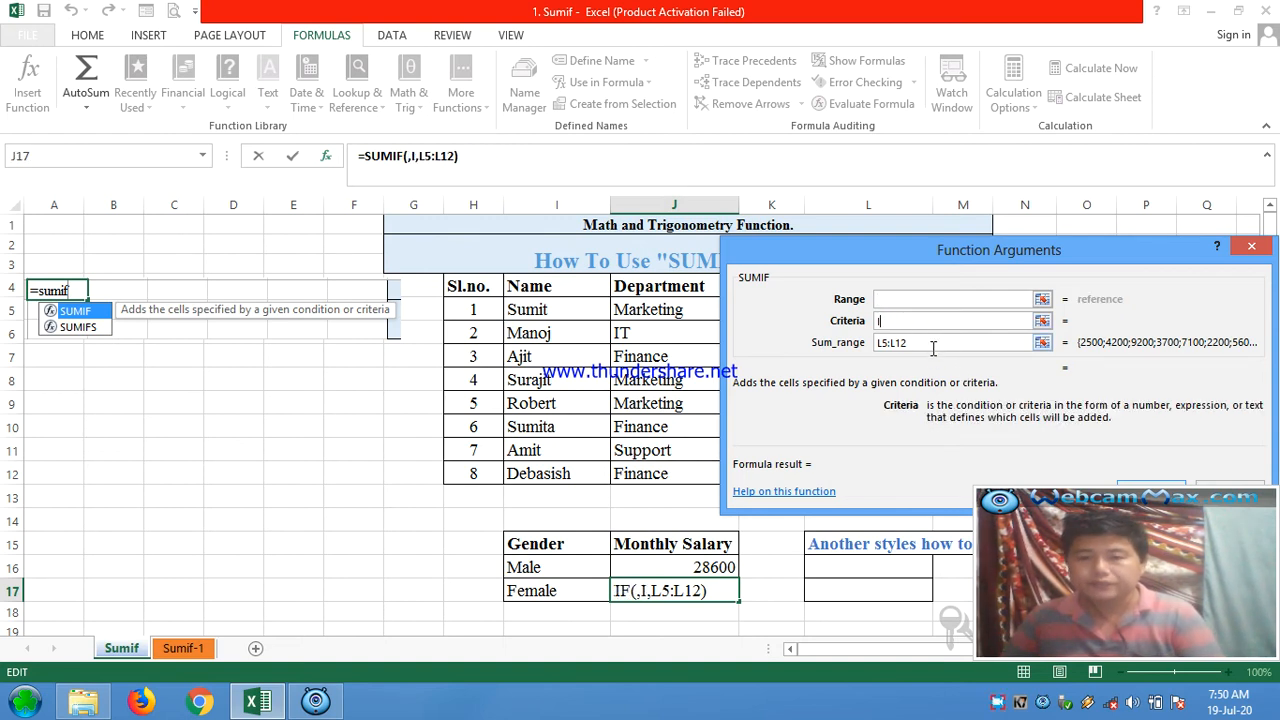
pyautogui.press('BackSpace')
pyautogui.click(930, 344)
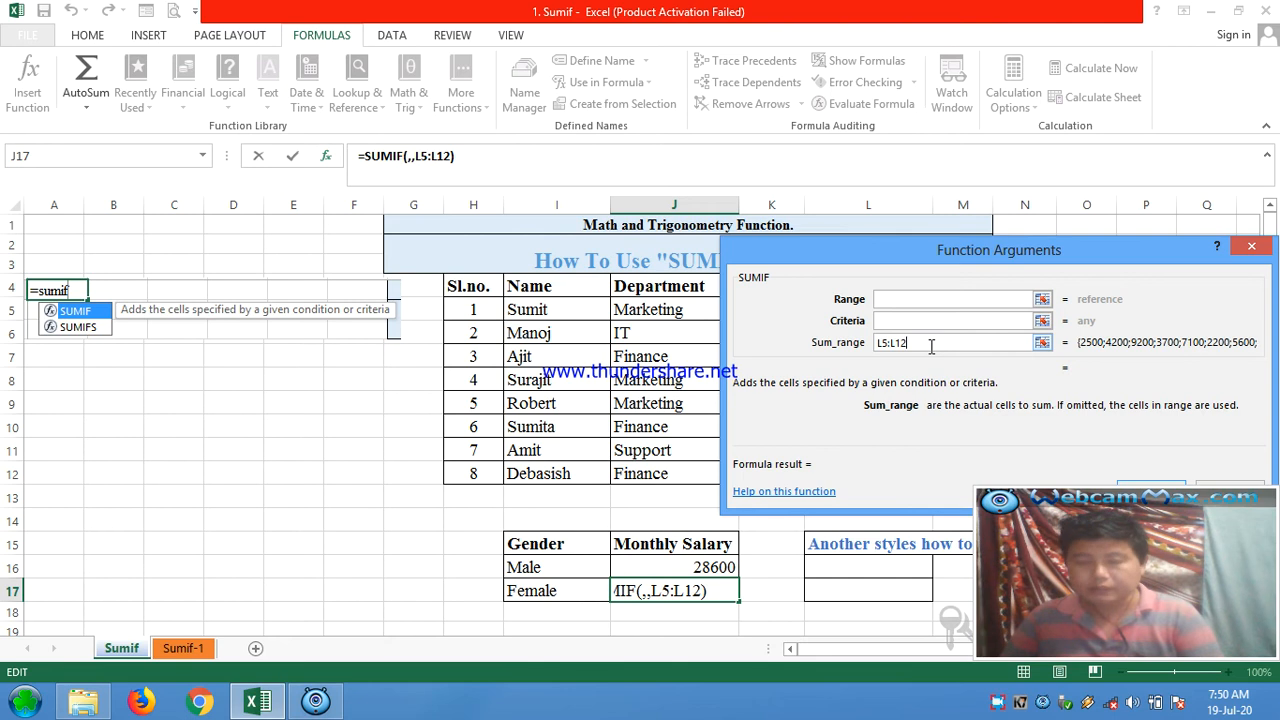
pyautogui.press('BackSpace')
pyautogui.press('BackSpace')
pyautogui.press('BackSpace')
pyautogui.press('BackSpace')
pyautogui.press('BackSpace')
pyautogui.press('BackSpace')
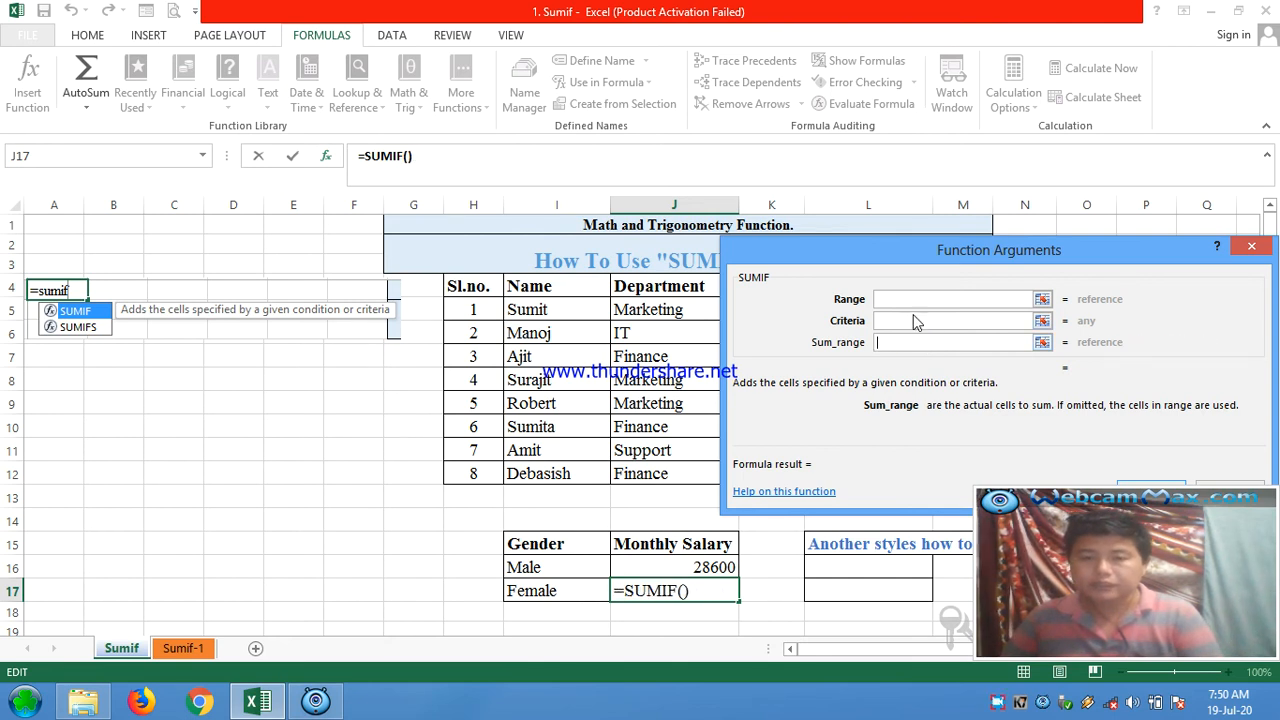
# Rebuild J17's SUMIF arguments with Range K5:K12, Criteria I17 and Sum_range L5:L12, moving the dialog off the table.
pyautogui.click(914, 300)
pyautogui.moveTo(953, 257); pyautogui.dragTo(282, 212)
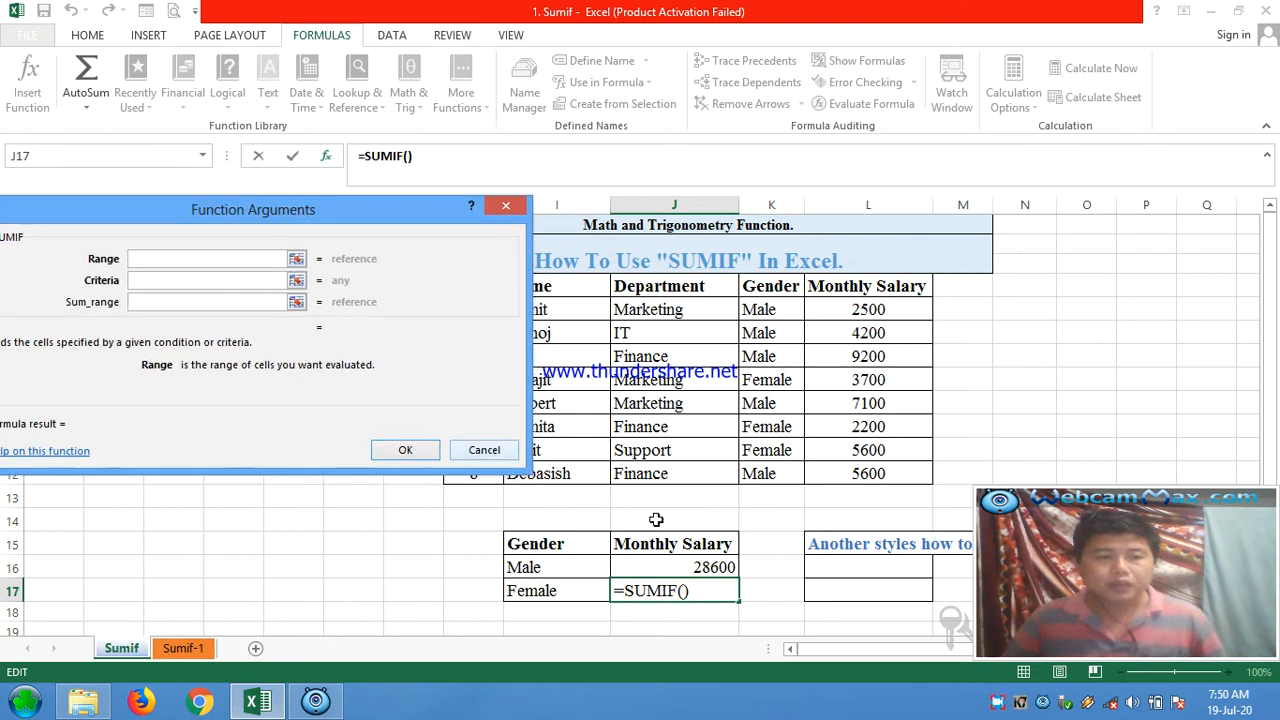
pyautogui.moveTo(766, 309); pyautogui.dragTo(766, 466)
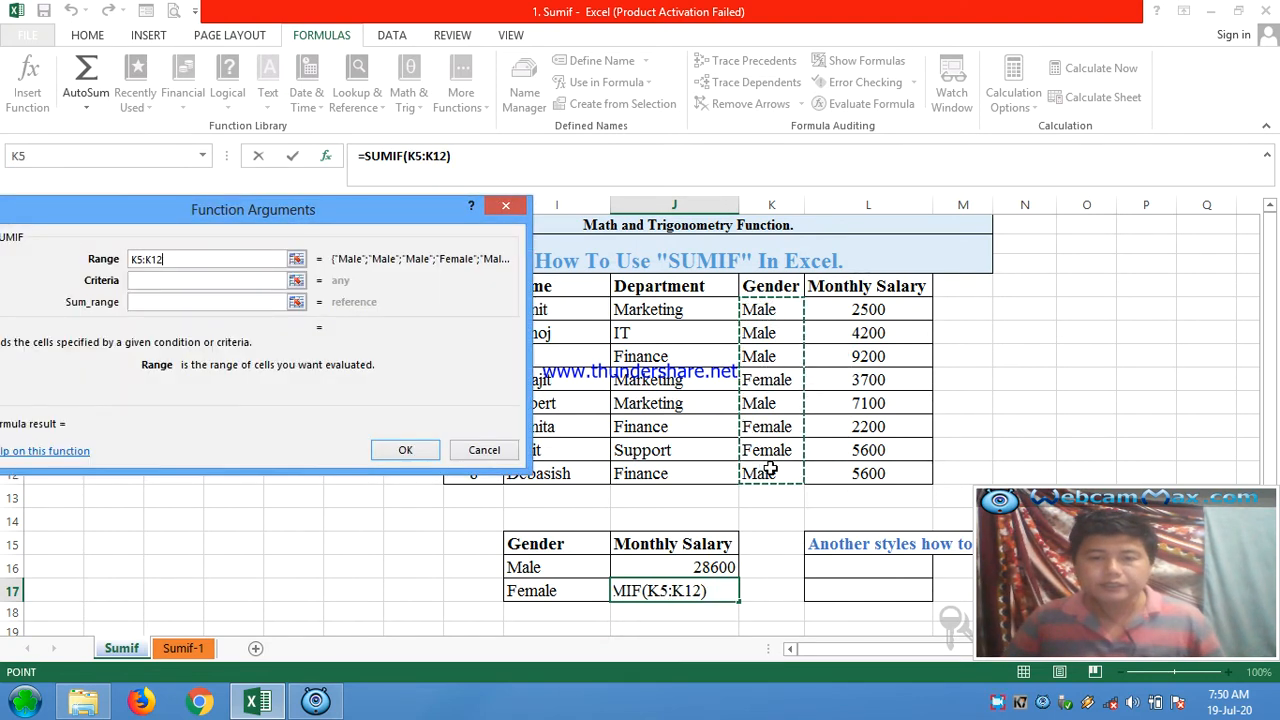
pyautogui.click(162, 281)
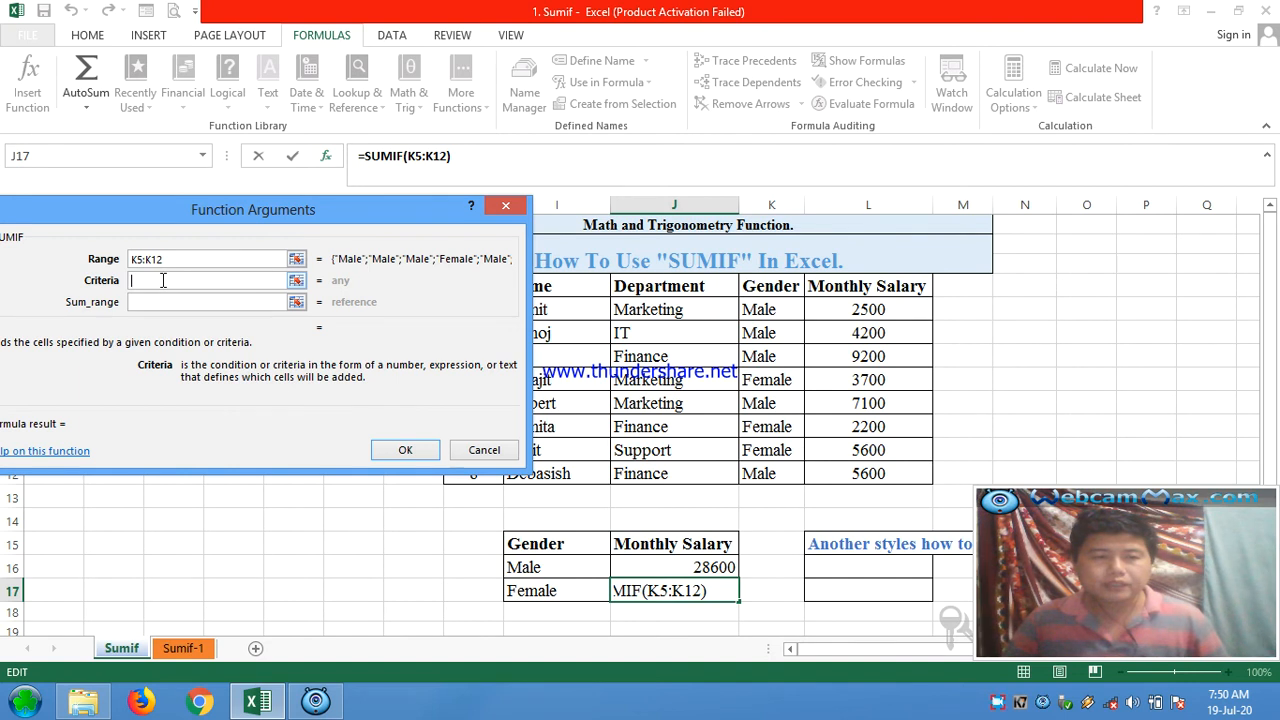
pyautogui.click(551, 594)
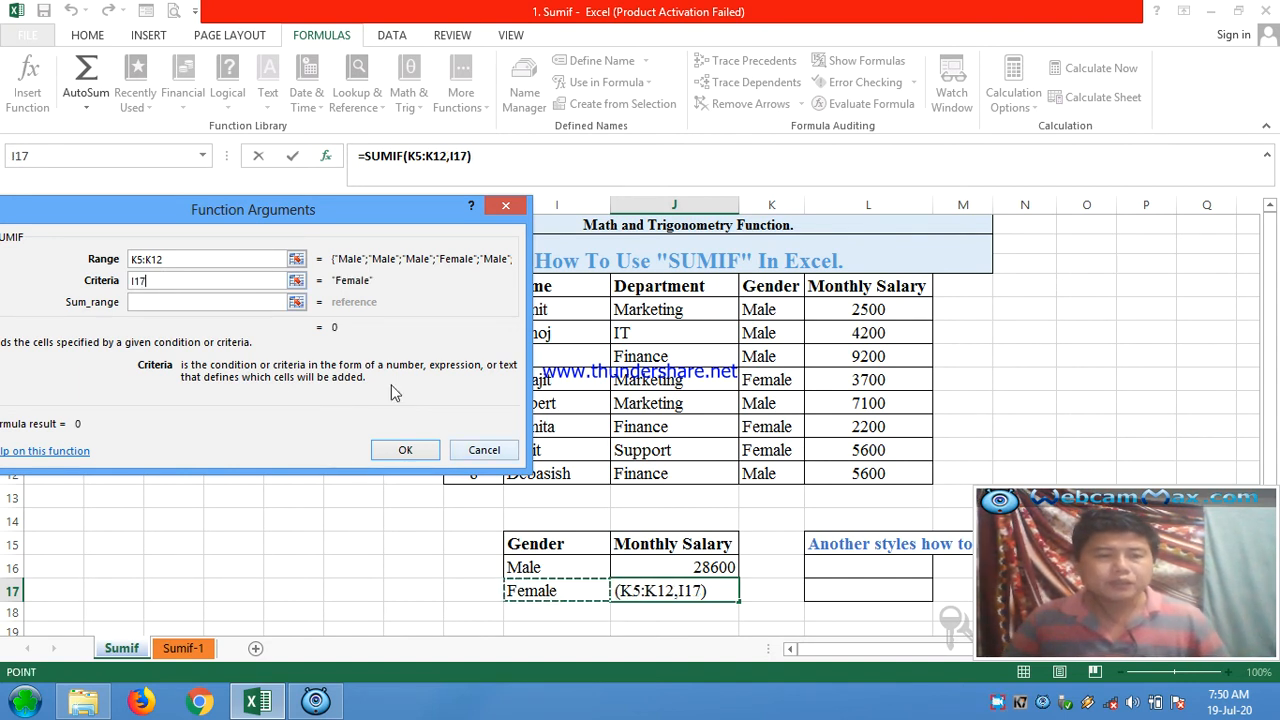
pyautogui.click(157, 302)
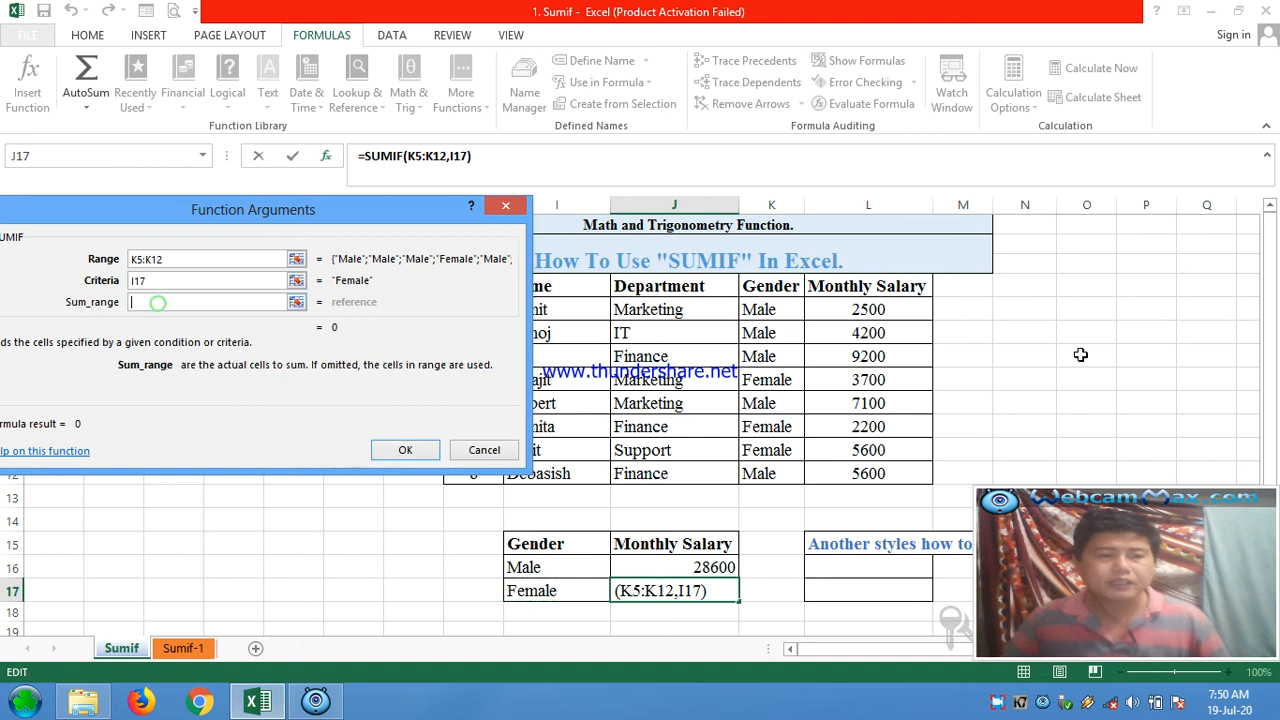
pyautogui.moveTo(906, 311); pyautogui.dragTo(902, 476)
pyautogui.click(406, 450)
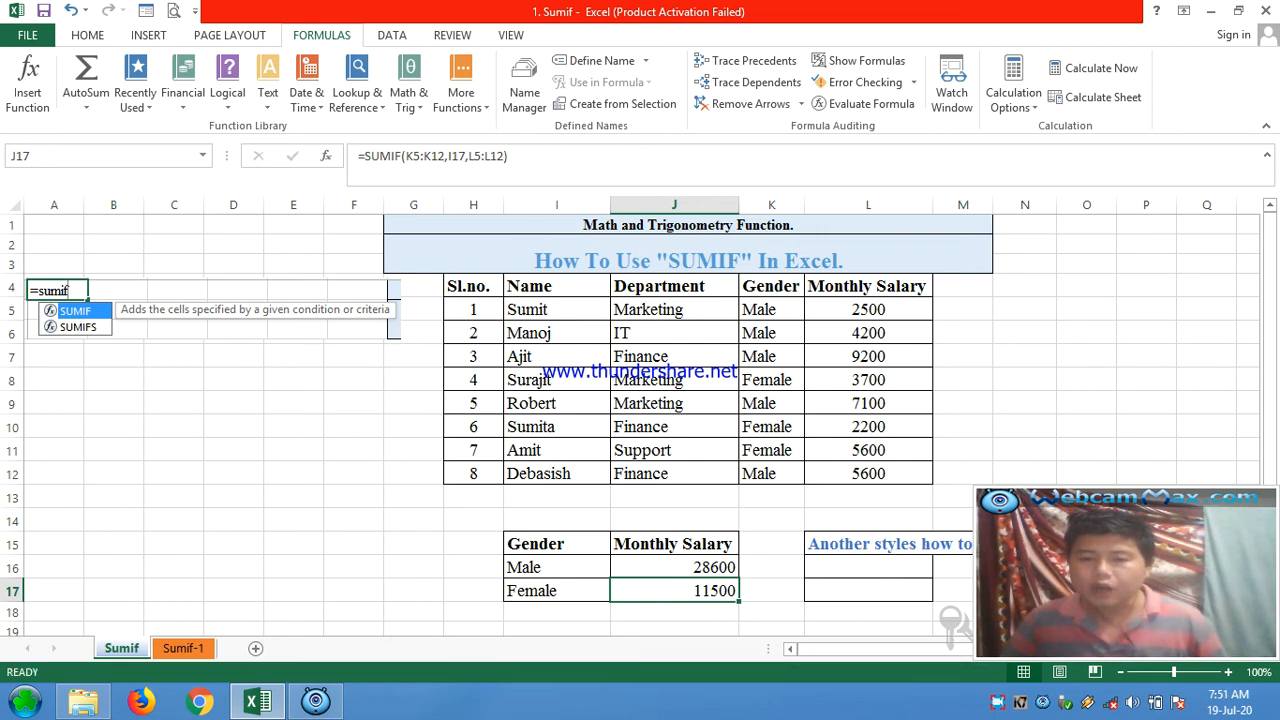
# Total the male employees' monthly salaries in cell L16 with the quoted-criteria formula =SUMIF(K5:K12,"Male",L5:L12).
pyautogui.click(872, 567)
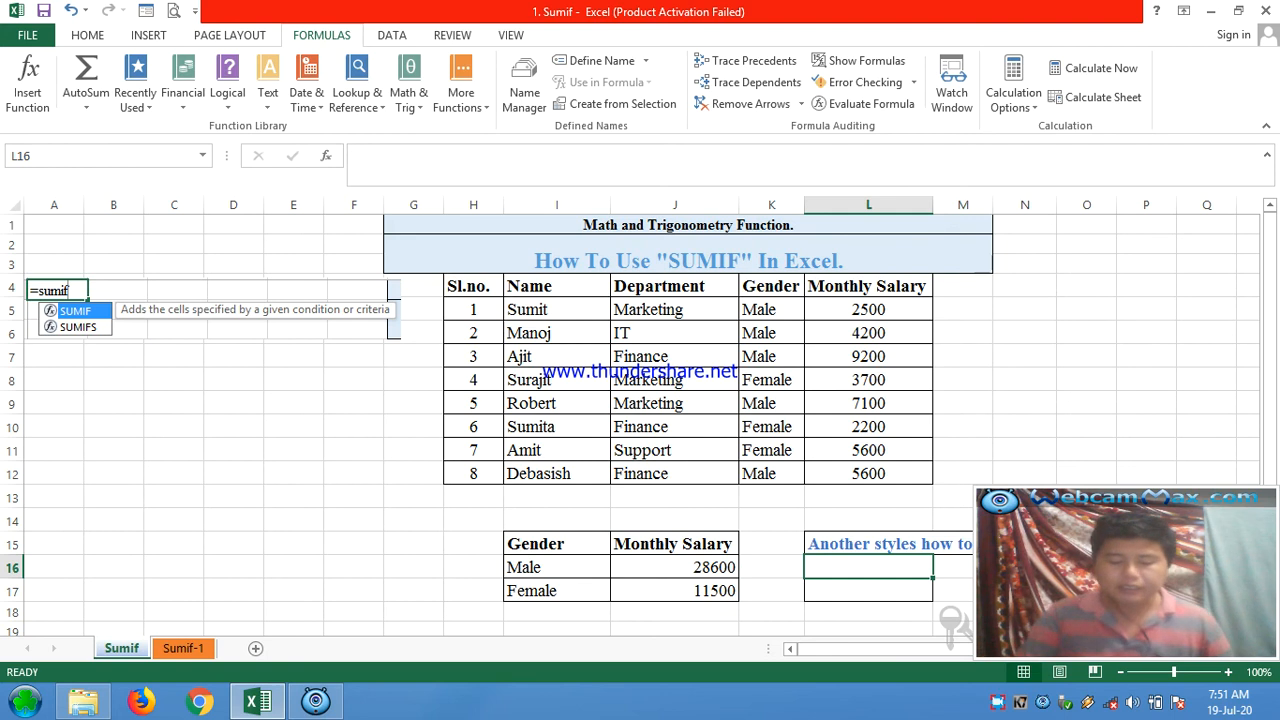
pyautogui.write('=su')
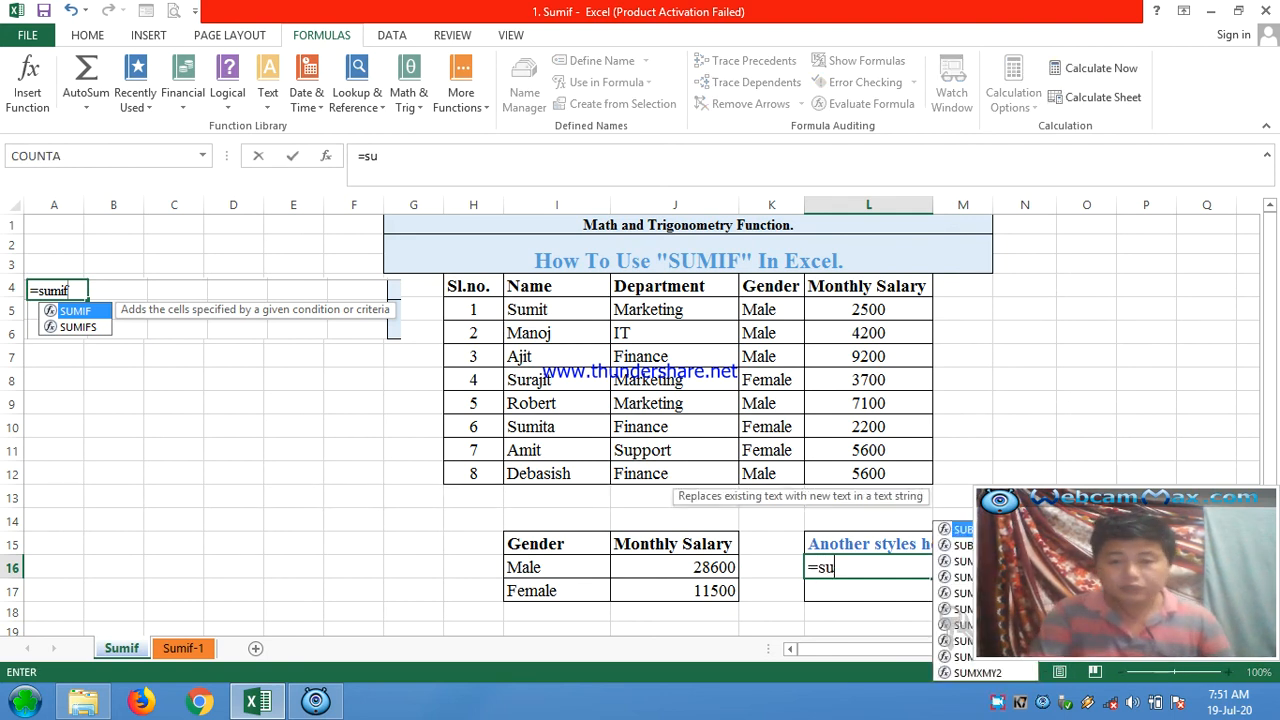
pyautogui.write('mif(')
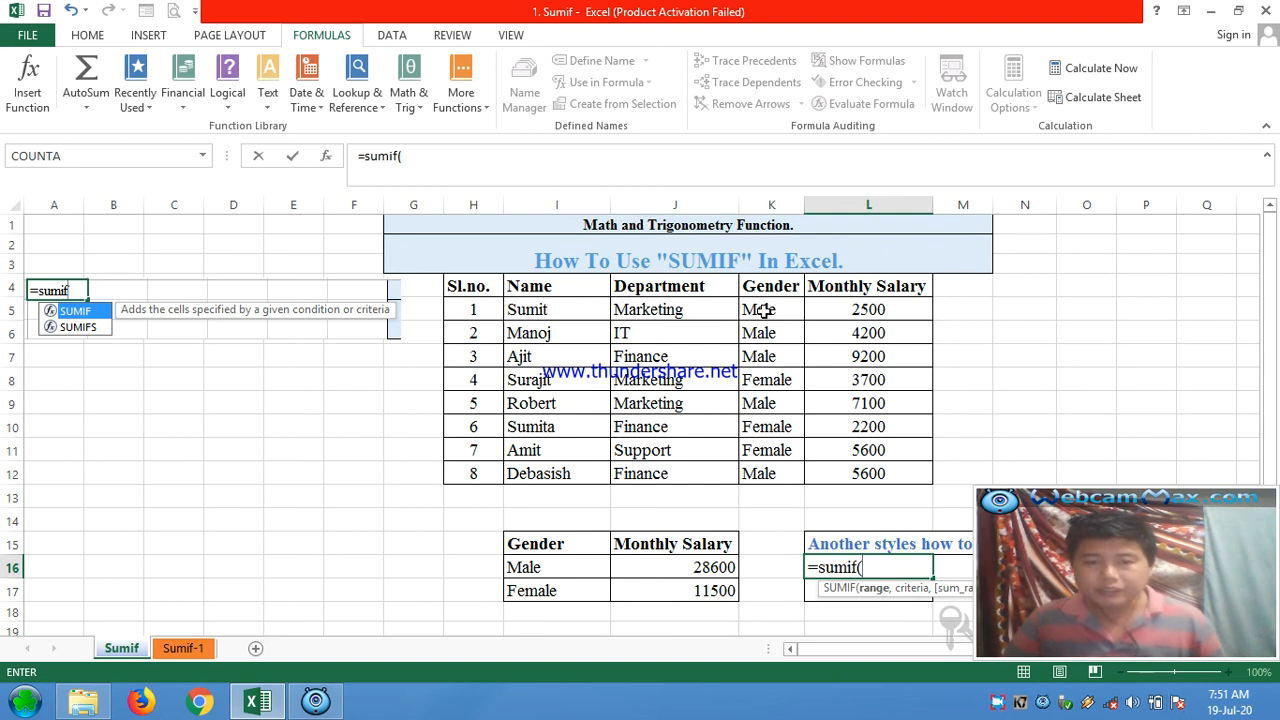
pyautogui.moveTo(760, 310); pyautogui.dragTo(752, 482)
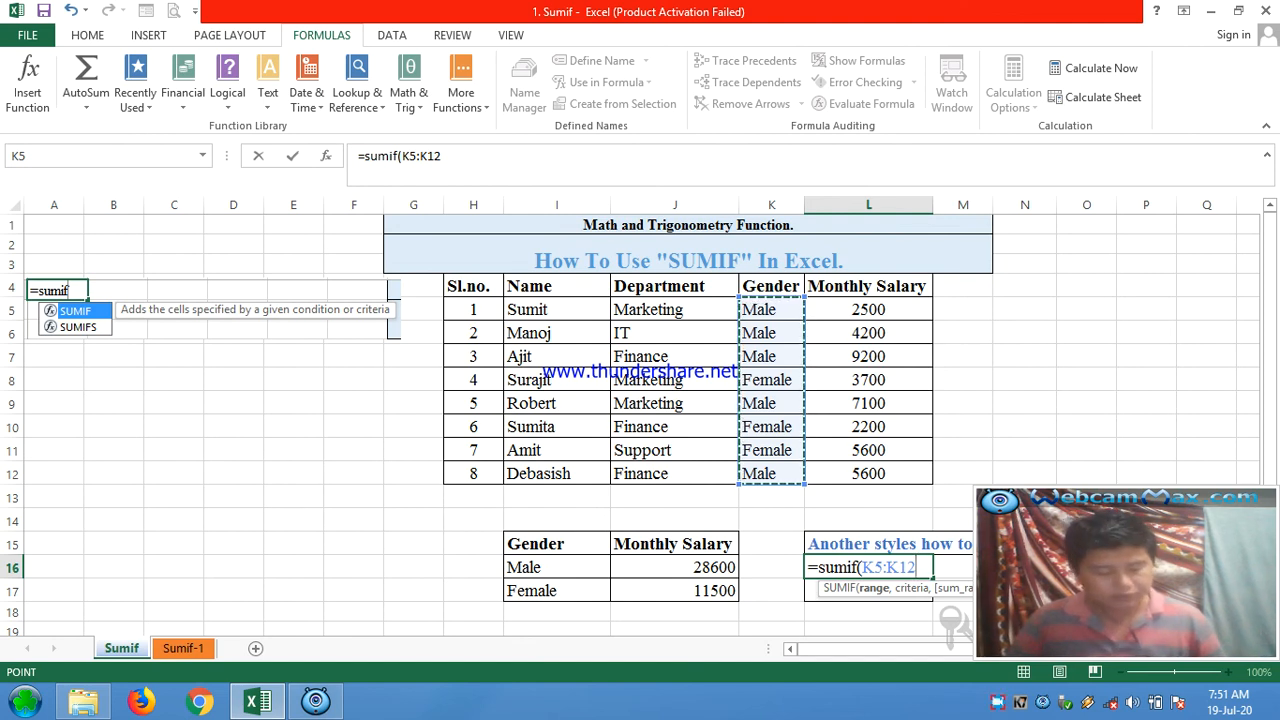
pyautogui.write(',"Male",')
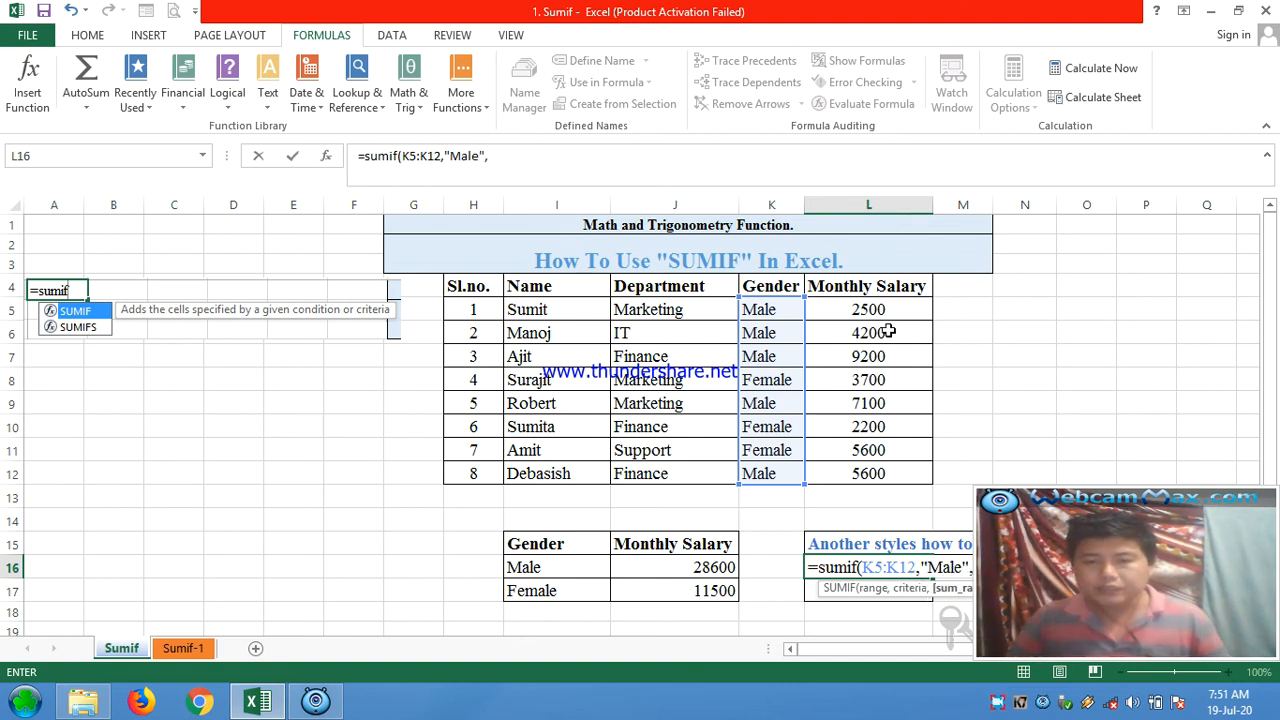
pyautogui.moveTo(888, 310); pyautogui.dragTo(868, 478)
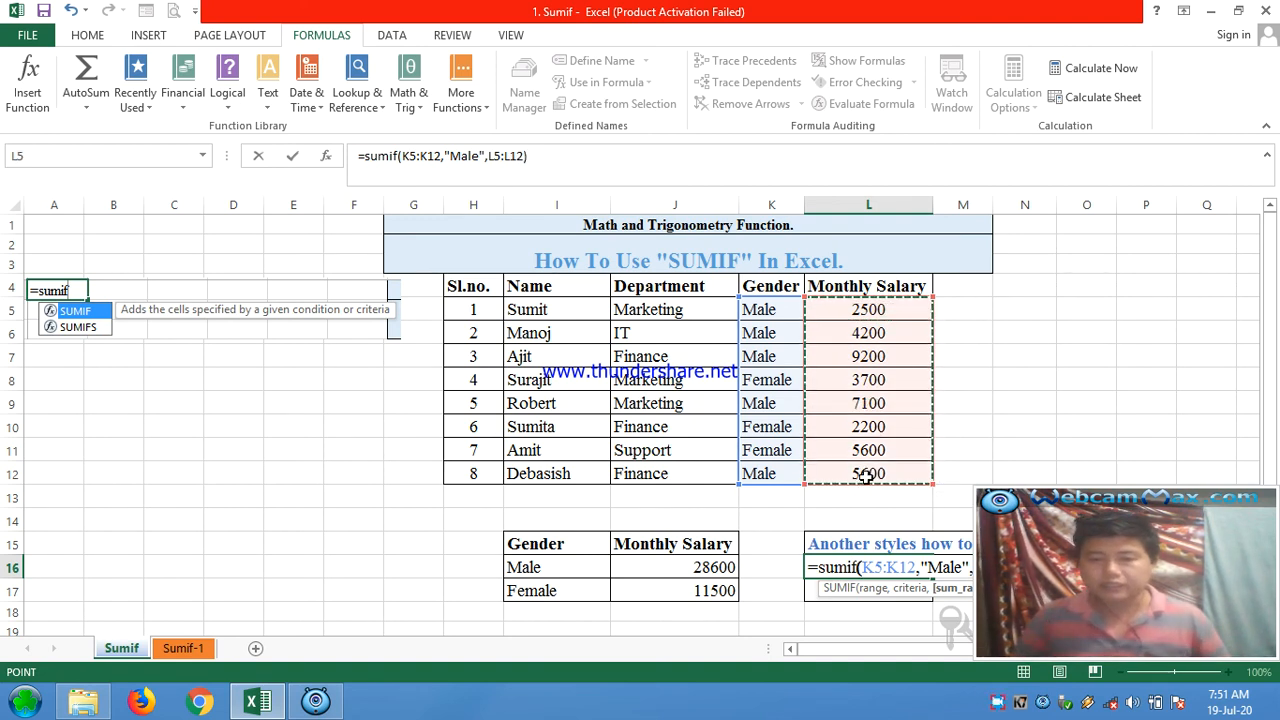
pyautogui.press('Return')
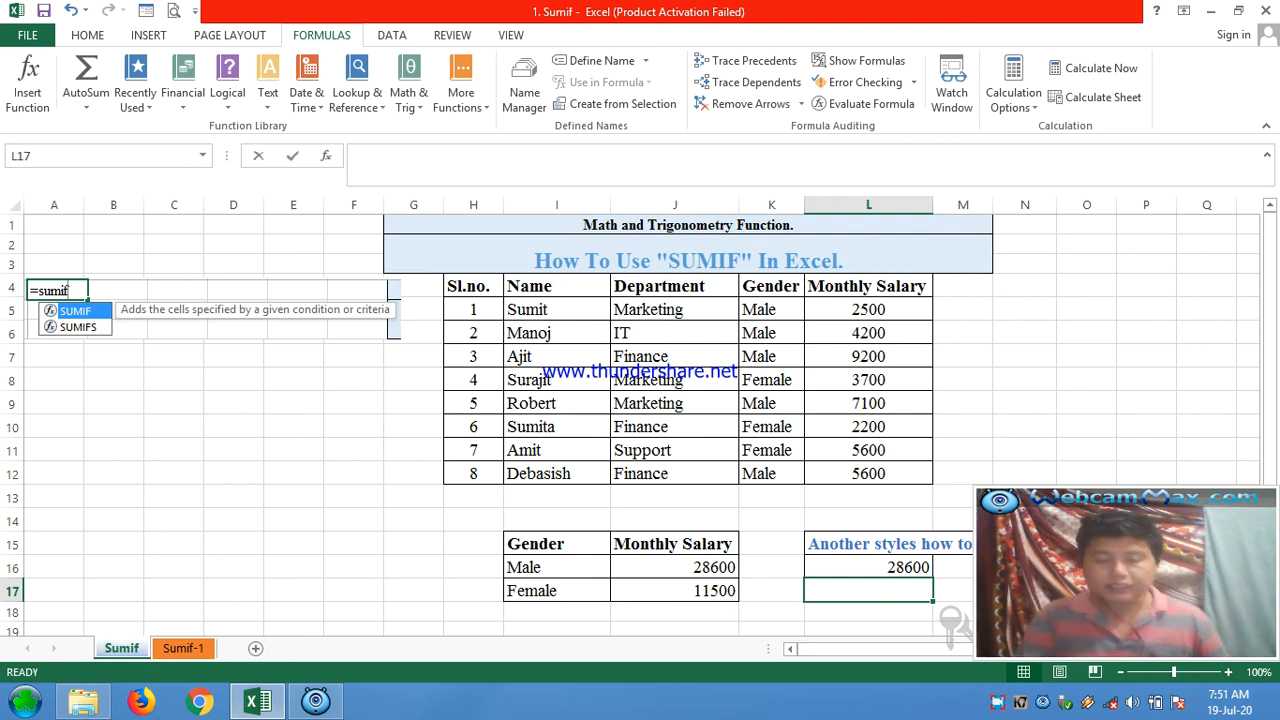
# Total the female employees' monthly salaries in cell L17 with the quoted-criteria formula =SUMIF(K5:K12,"Female",L5:L12).
pyautogui.write('=sumif')
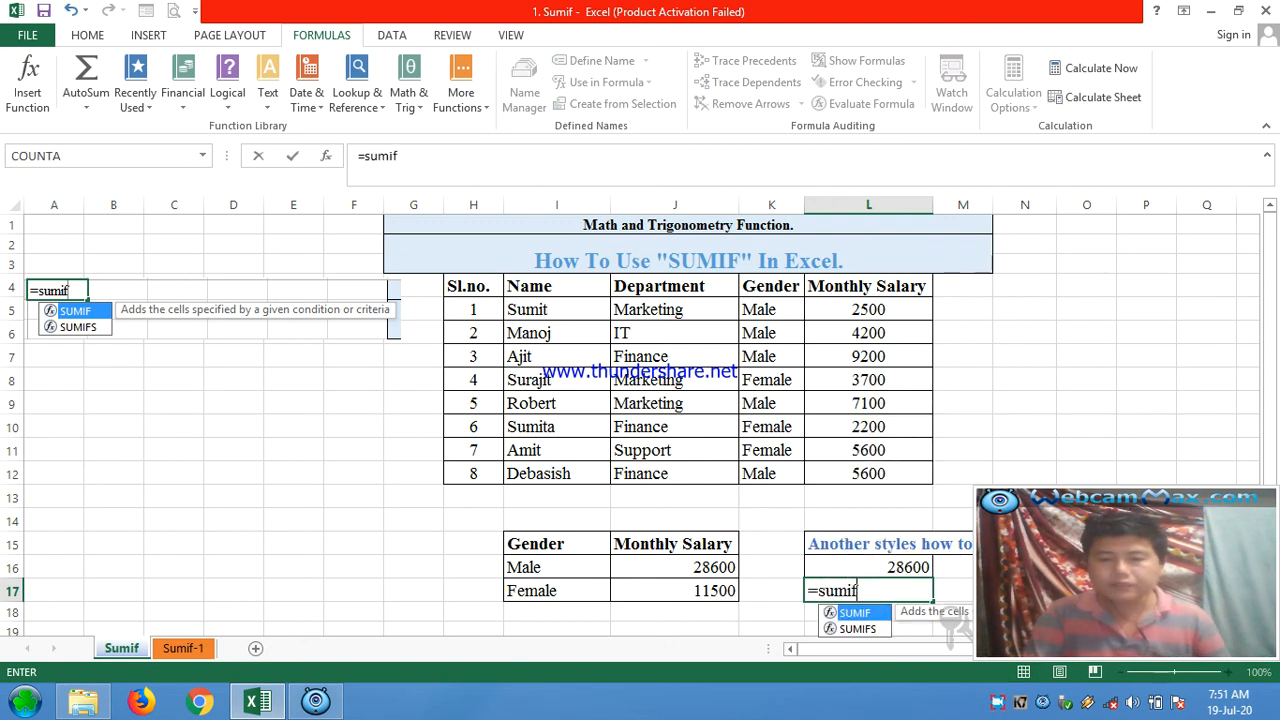
pyautogui.write('(')
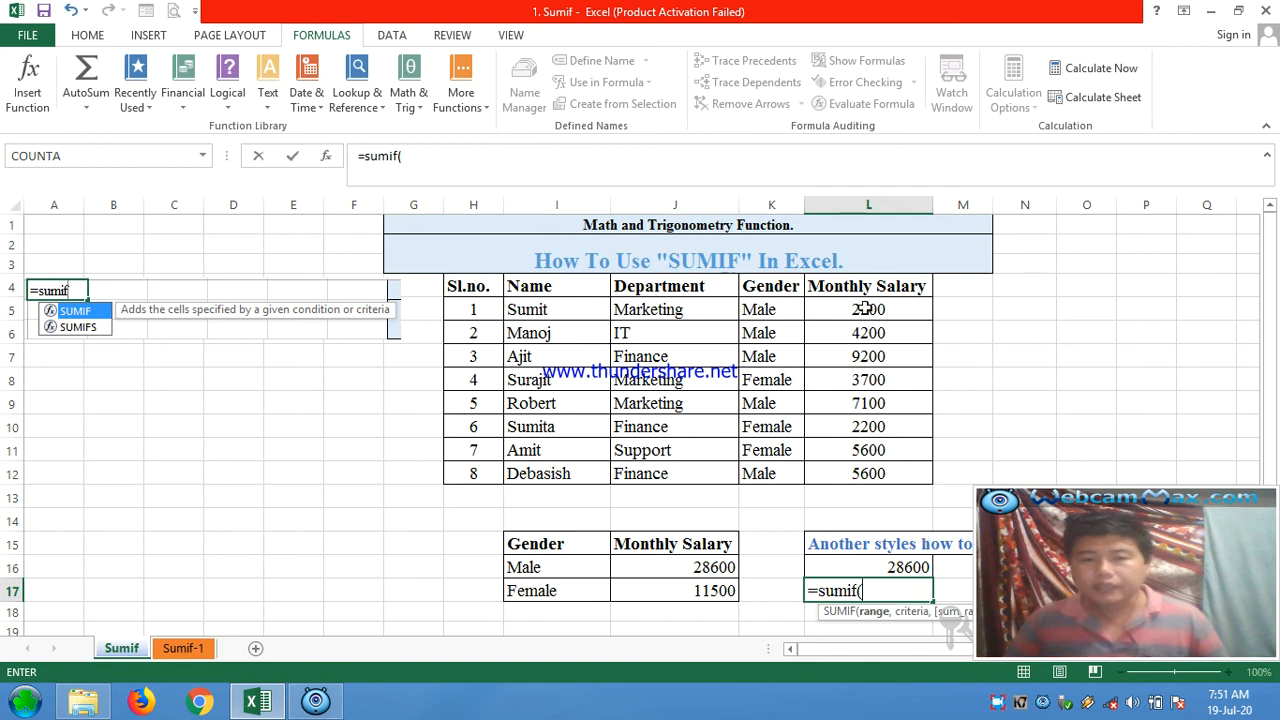
pyautogui.moveTo(772, 309); pyautogui.dragTo(761, 474)
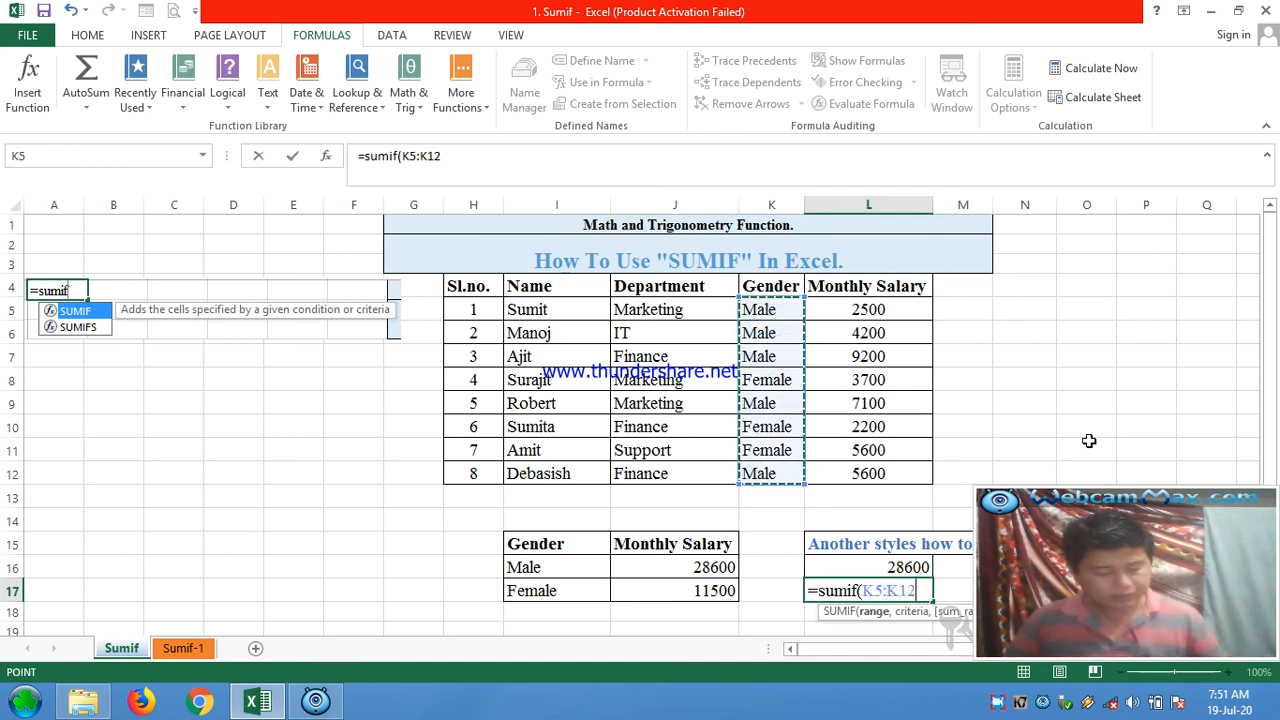
pyautogui.write(',"Female')
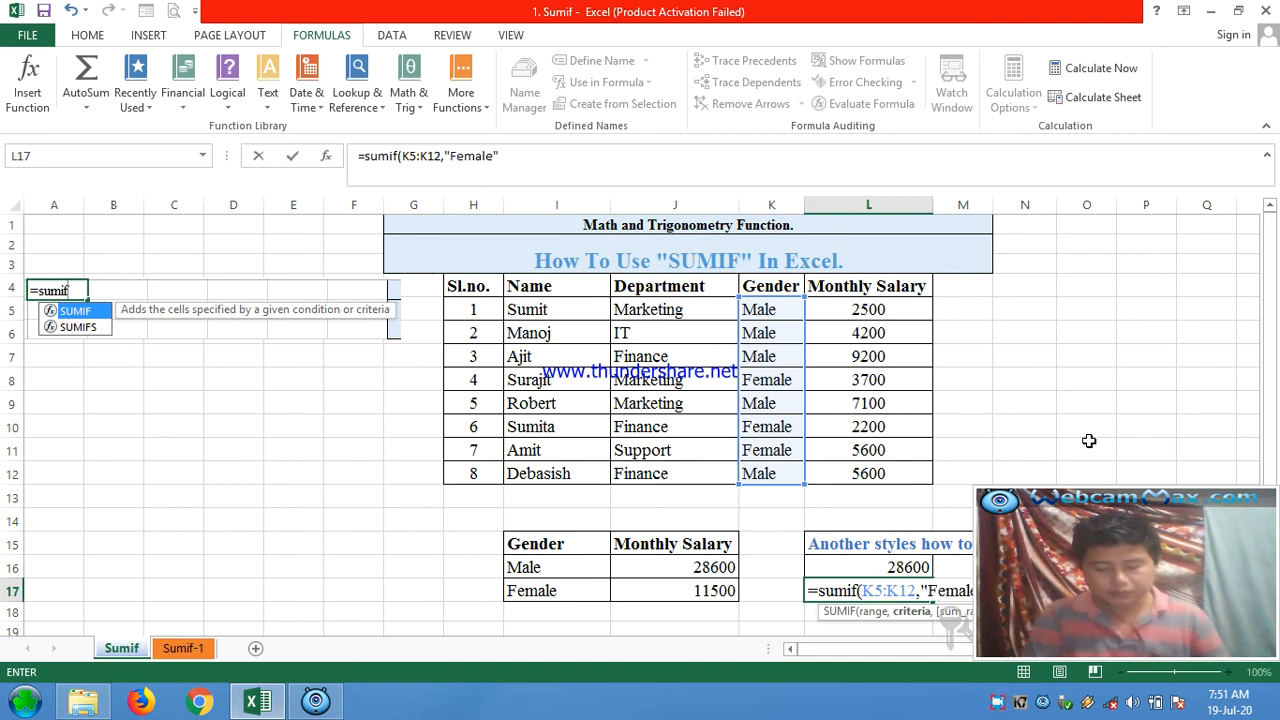
pyautogui.write('",')
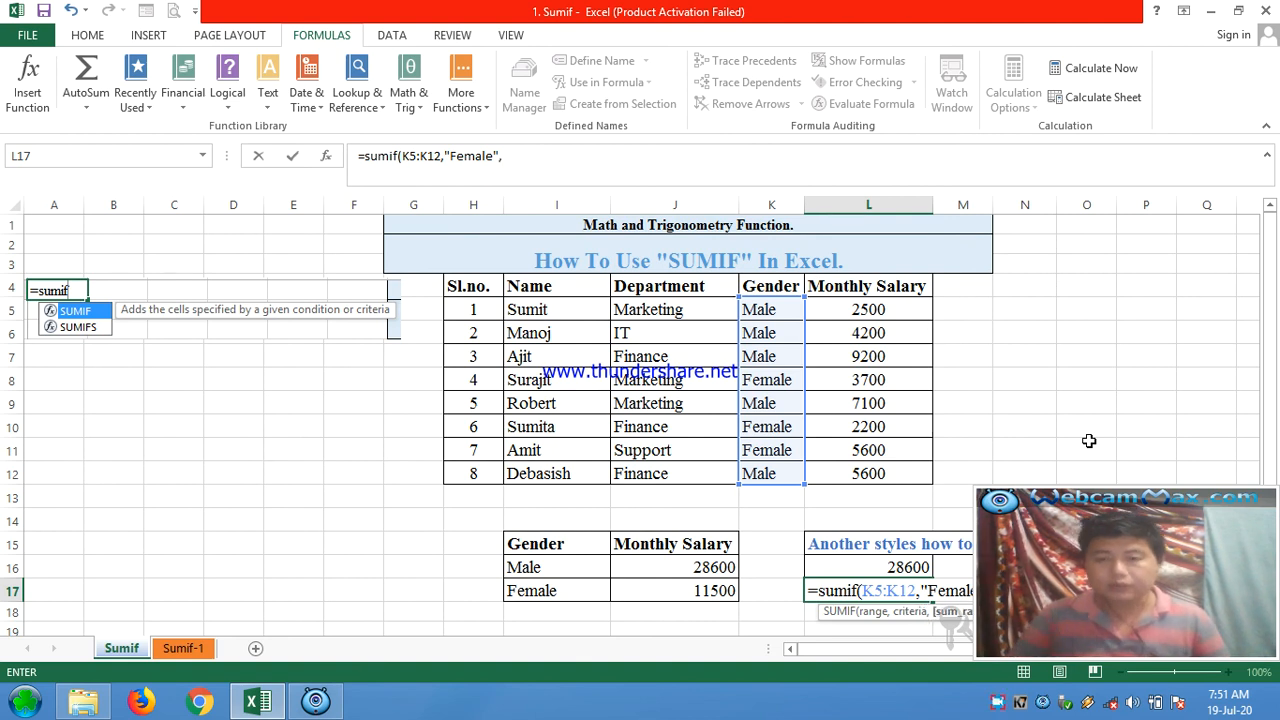
pyautogui.moveTo(856, 308); pyautogui.dragTo(852, 473)
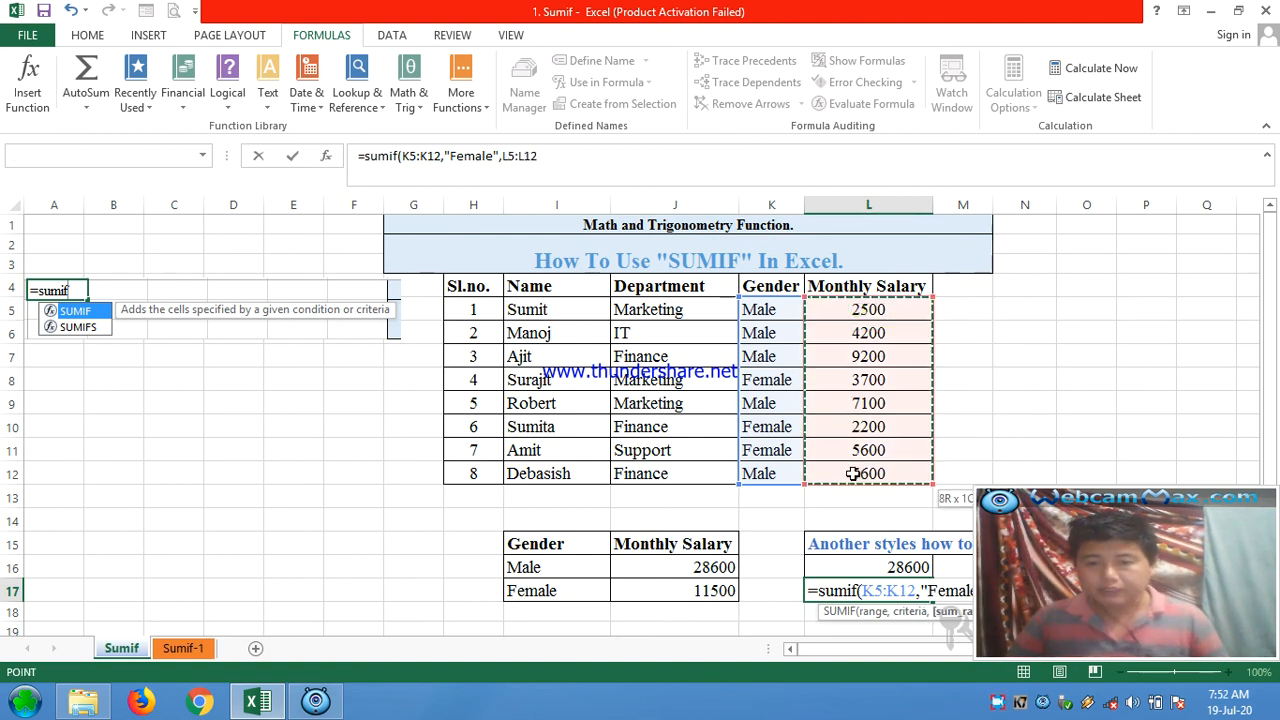
pyautogui.write(')')
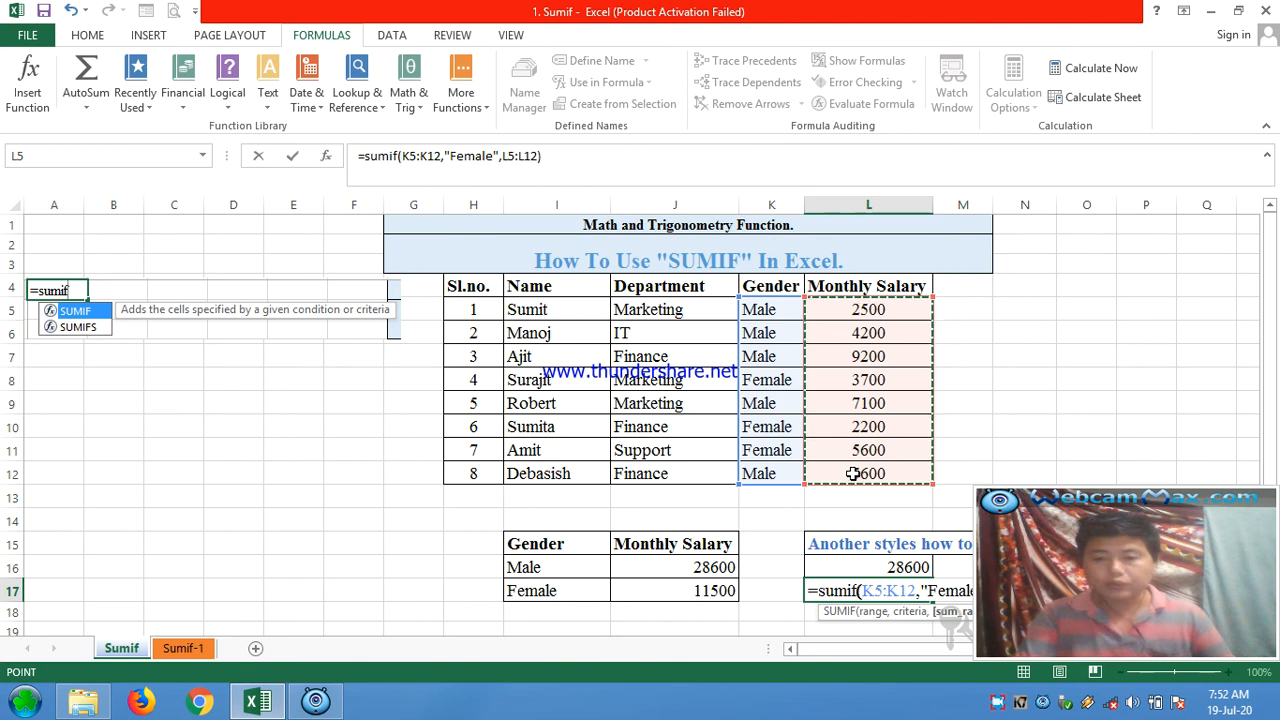
pyautogui.press('Return')
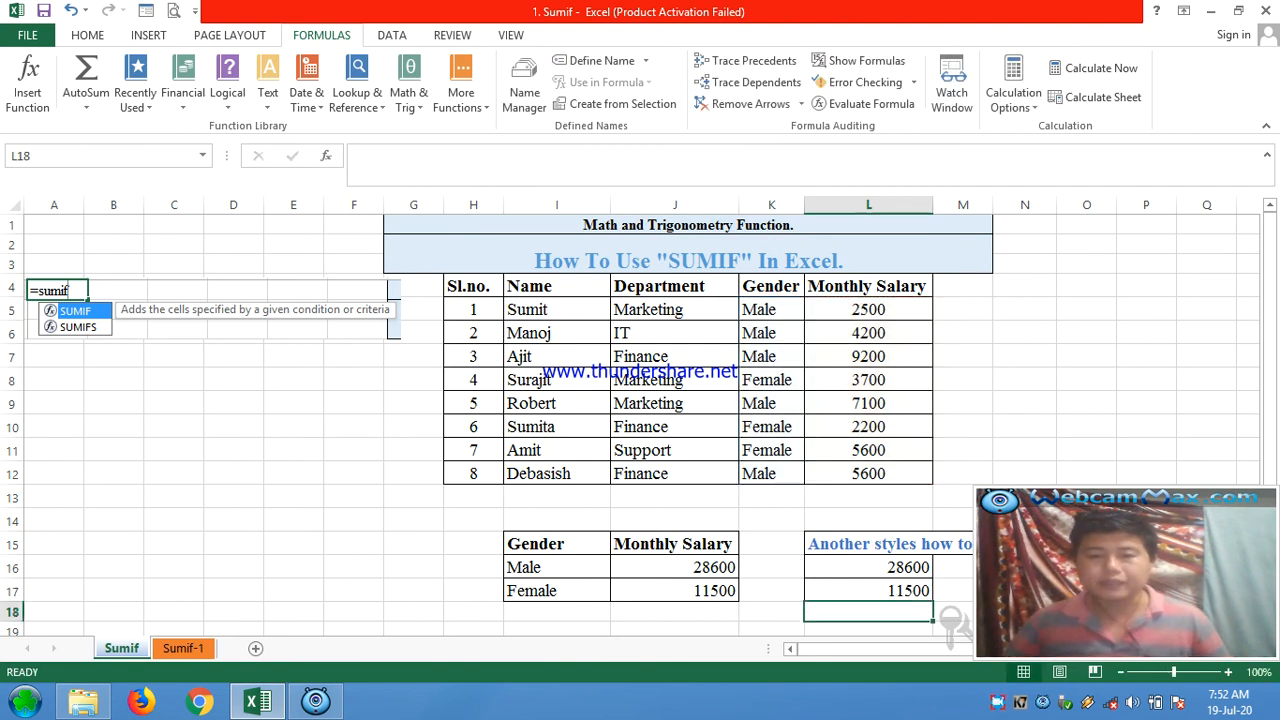